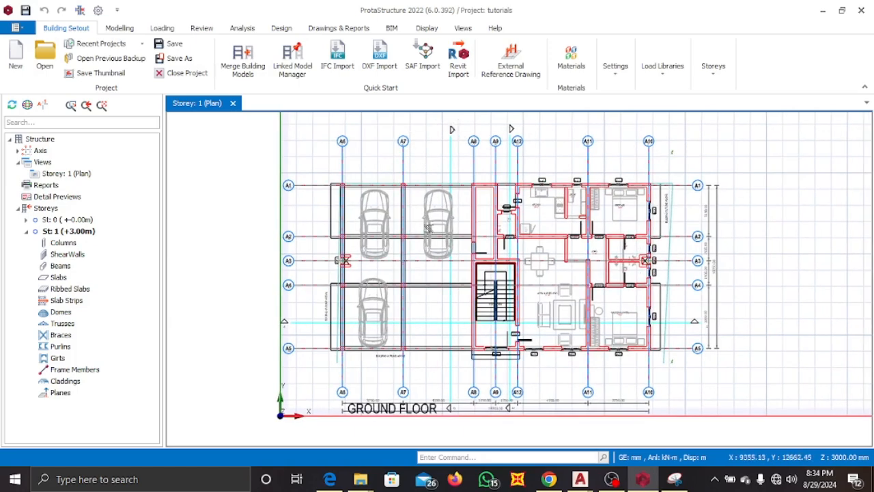
Switch to AutoCAD and survey the drawing sheets of the Mr Smart Apartments file, locating the ground floor plan.
mouse_move(314, 198)
left_click(120, 28)
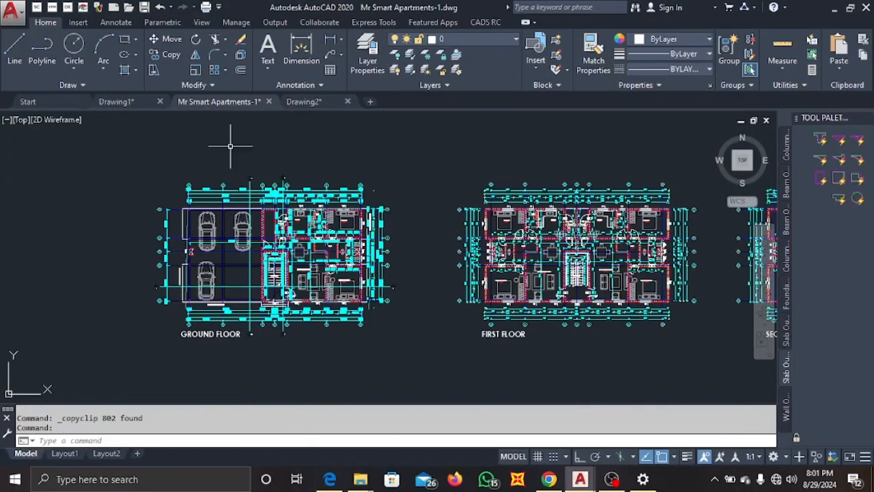
scroll(230, 145, "down", 5)
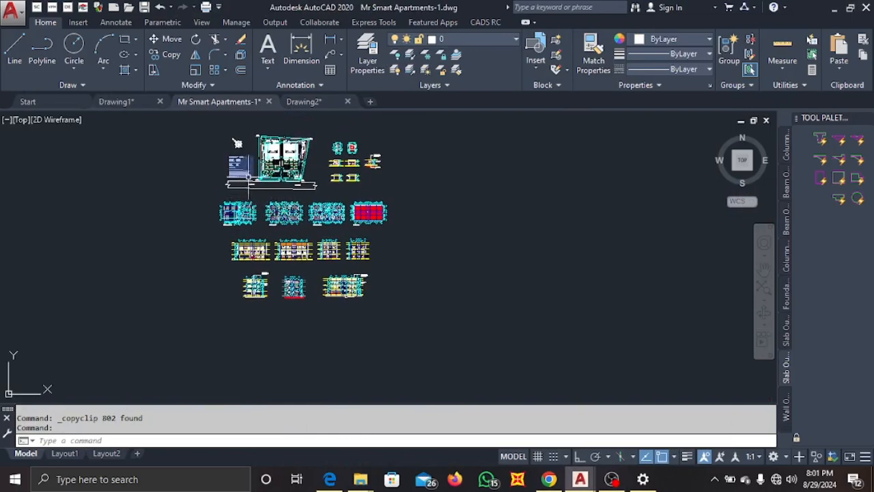
scroll(223, 146, "up", 3)
middle_click_drag(224, 144, 224, 176)
scroll(297, 164, "up", 4)
scroll(301, 170, "down", 7)
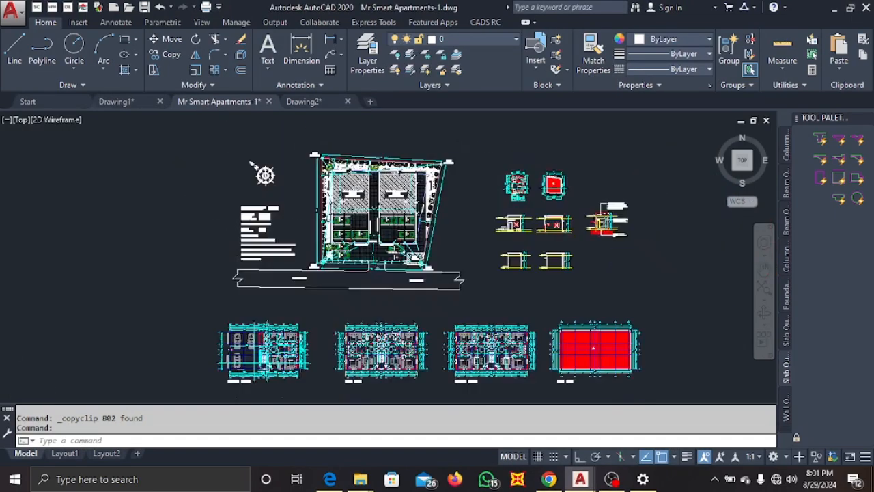
scroll(307, 177, "up", 3)
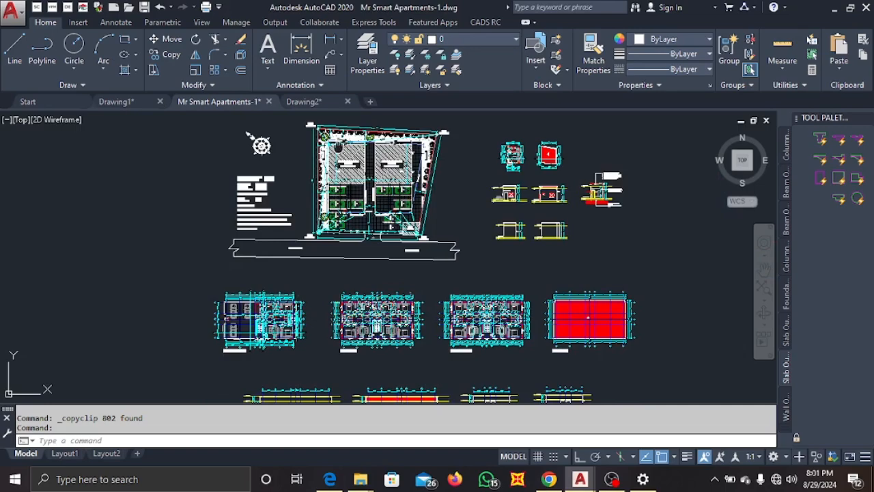
scroll(309, 119, "up", 4)
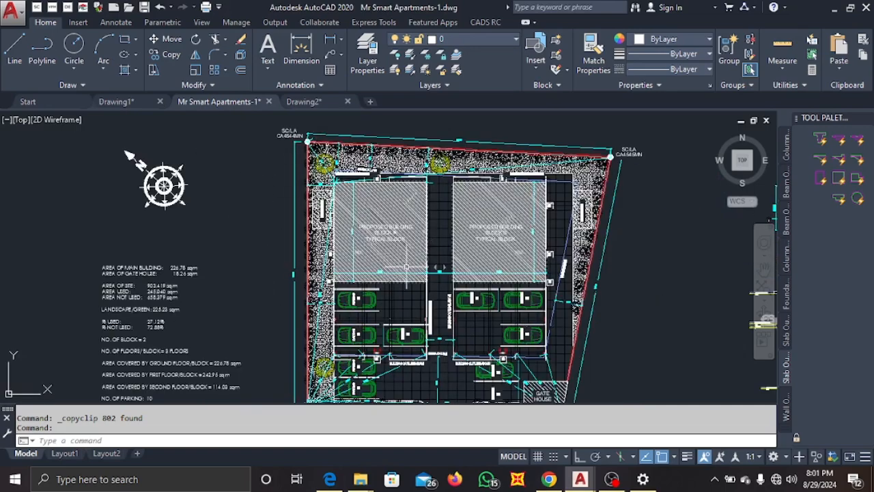
scroll(346, 222, "down", 6)
middle_click_drag(391, 295, 376, 232)
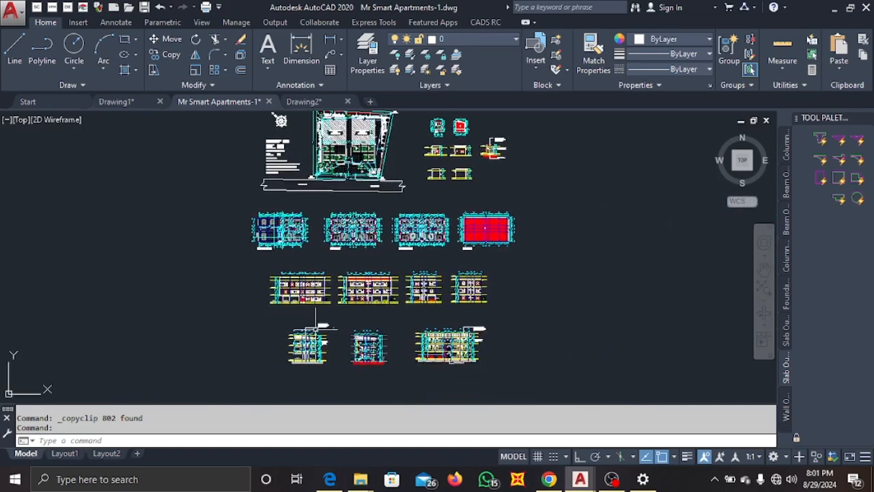
scroll(304, 322, "up", 4)
scroll(338, 205, "down", 2)
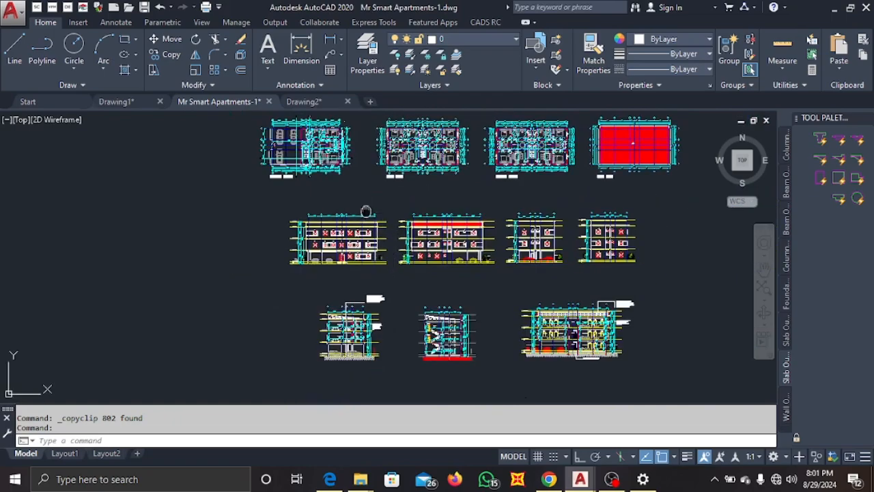
middle_click_drag(335, 190, 330, 267)
scroll(245, 275, "up", 5)
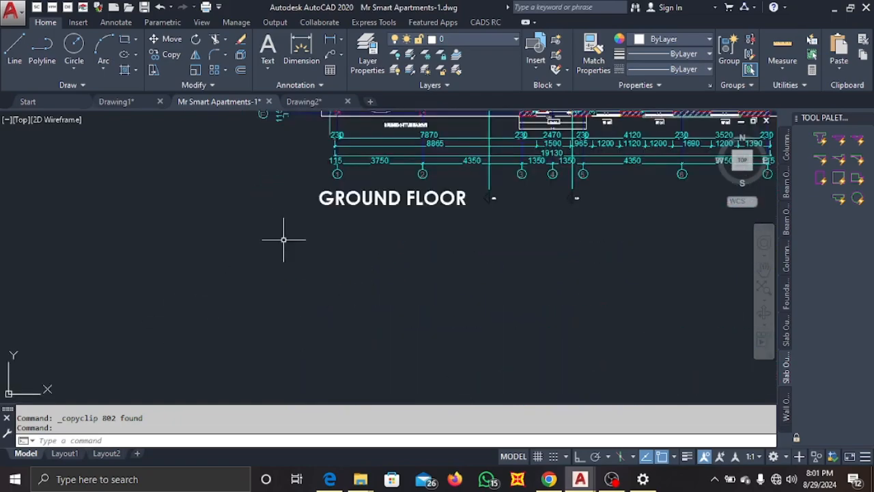
scroll(257, 250, "down", 4)
scroll(332, 274, "up", 2)
scroll(407, 266, "up", 2)
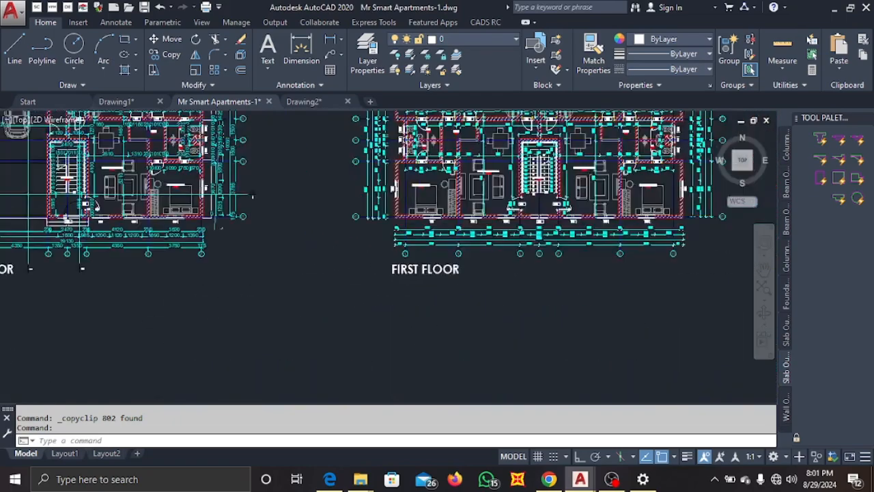
scroll(395, 264, "down", 8)
scroll(461, 265, "up", 6)
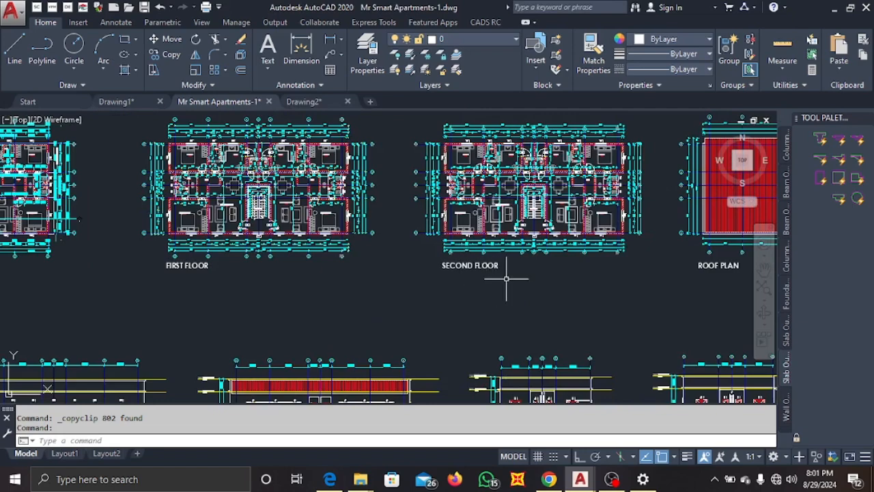
scroll(543, 275, "down", 4)
scroll(580, 273, "up", 2)
scroll(478, 239, "down", 2)
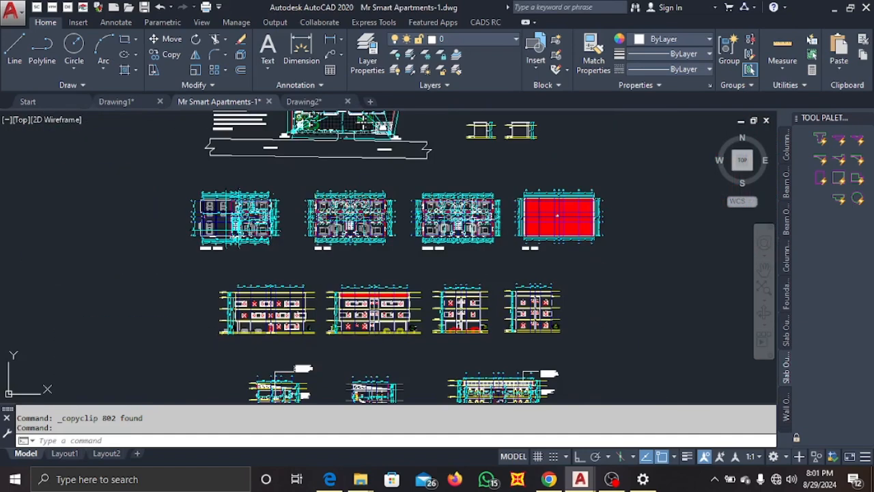
scroll(203, 226, "up", 4)
scroll(211, 229, "down", 2)
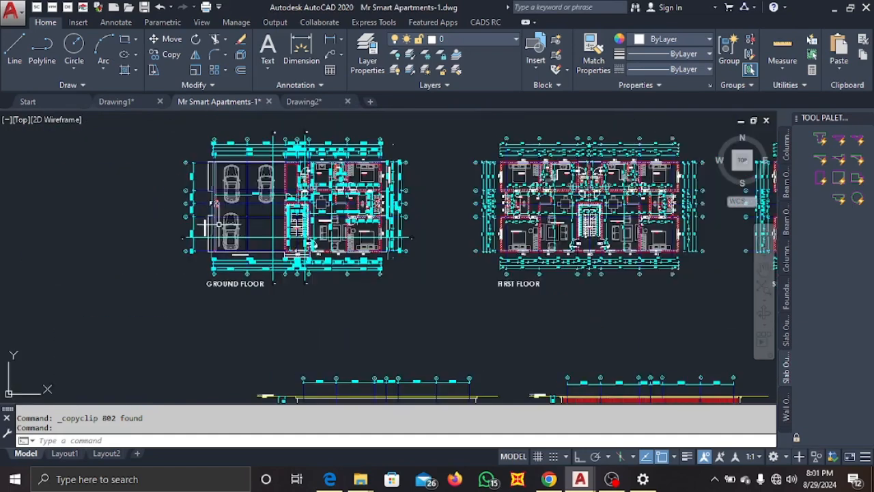
scroll(225, 236, "up", 1)
scroll(226, 235, "down", 4)
scroll(222, 231, "up", 3)
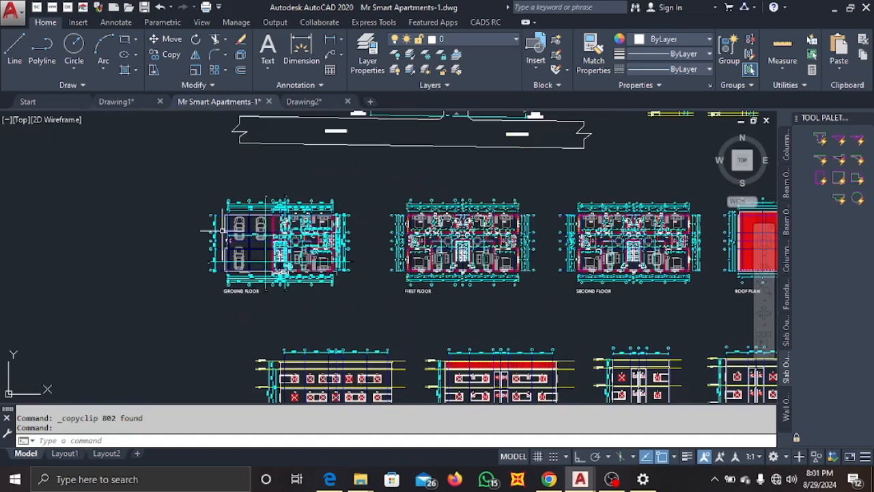
scroll(188, 229, "up", 5)
scroll(191, 227, "down", 3)
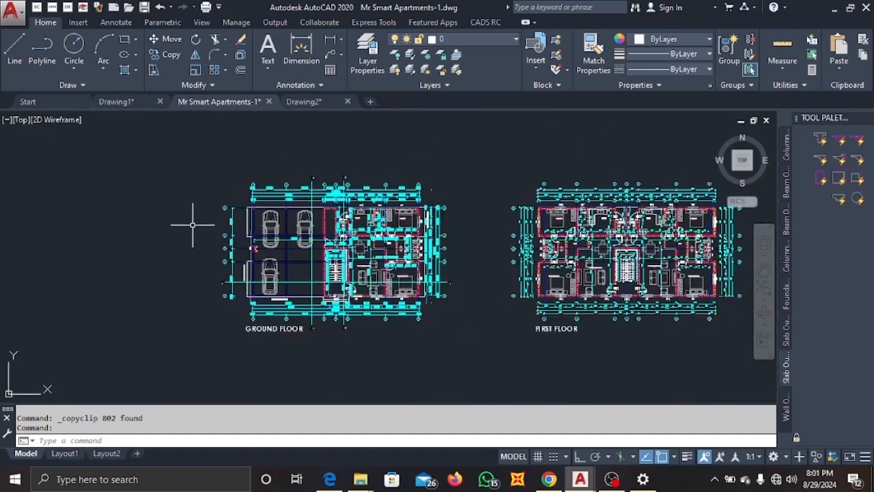
Select the whole ground floor plan with a window and copy it to the clipboard.
left_click(188, 153)
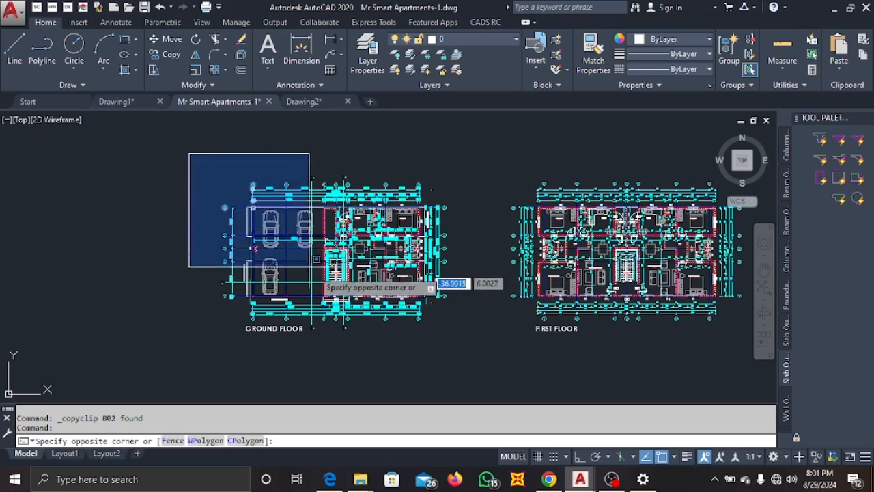
left_click(464, 348)
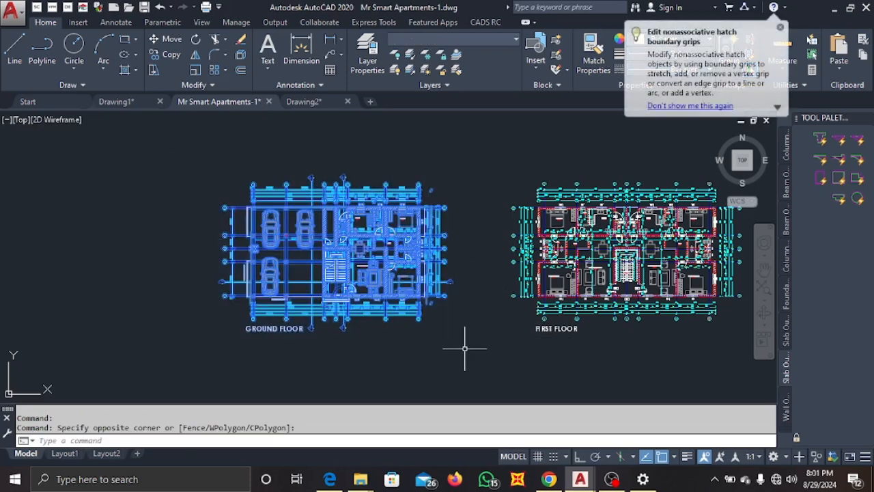
key("ctrl+c")
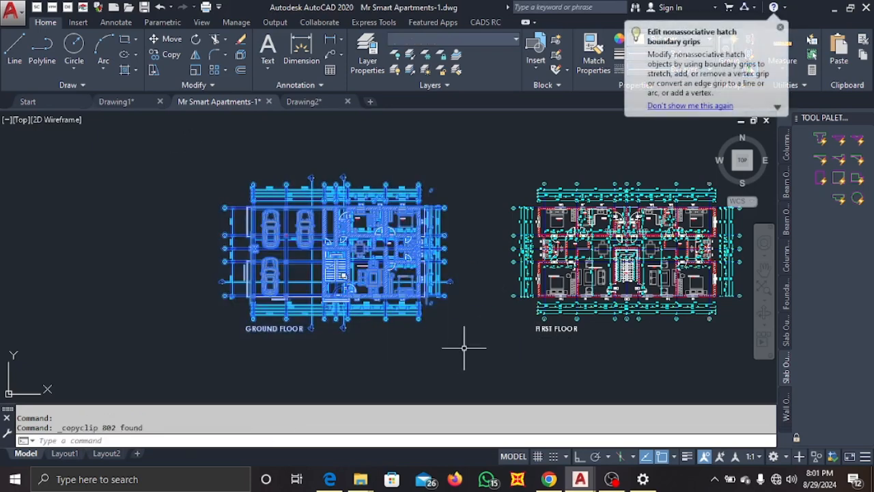
Switch to Drawing2 and paste the ground floor plan at an insertion point.
left_click(311, 107)
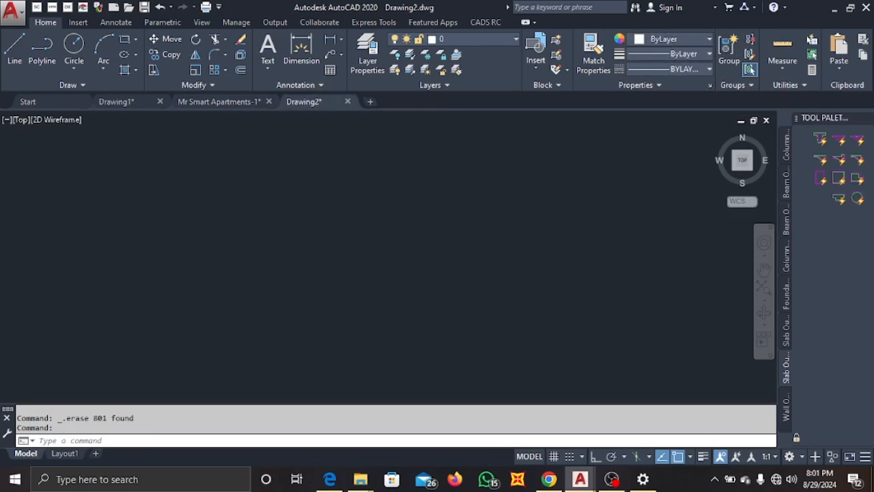
key("ctrl+v")
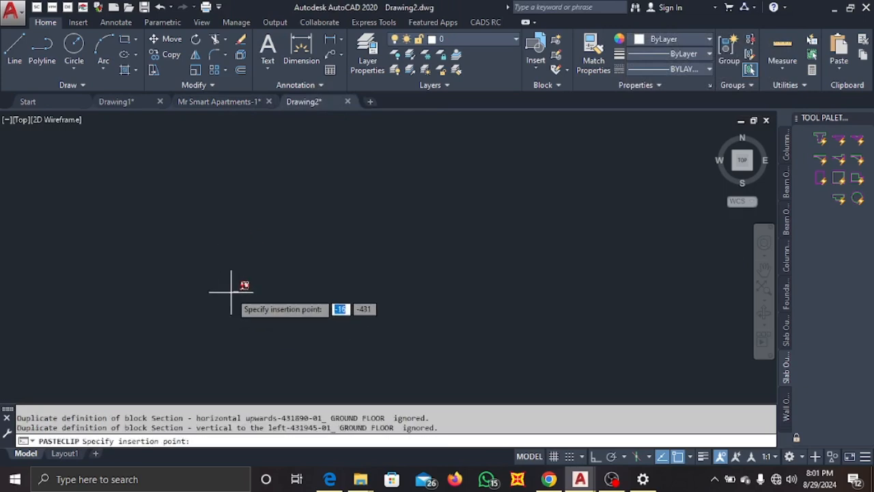
left_click(231, 292)
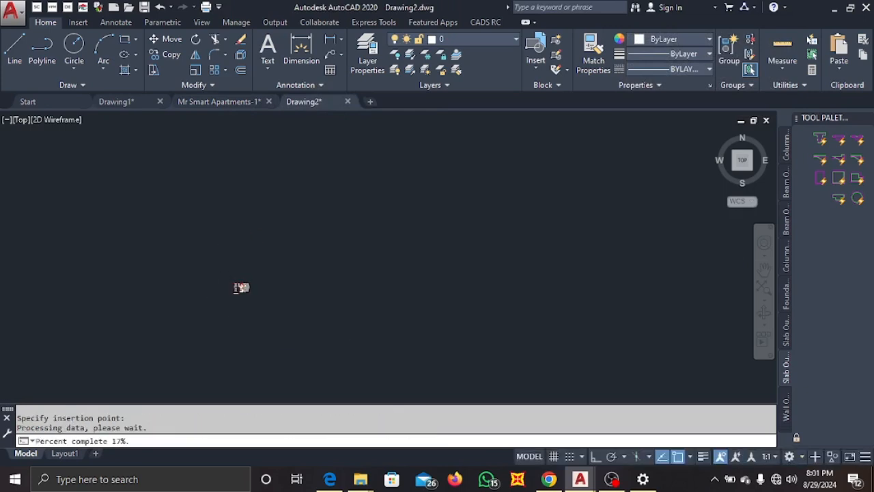
Try to add a linear dimension starting at grid line 1 on the plan's top dimension string.
scroll(254, 249, "up", 6)
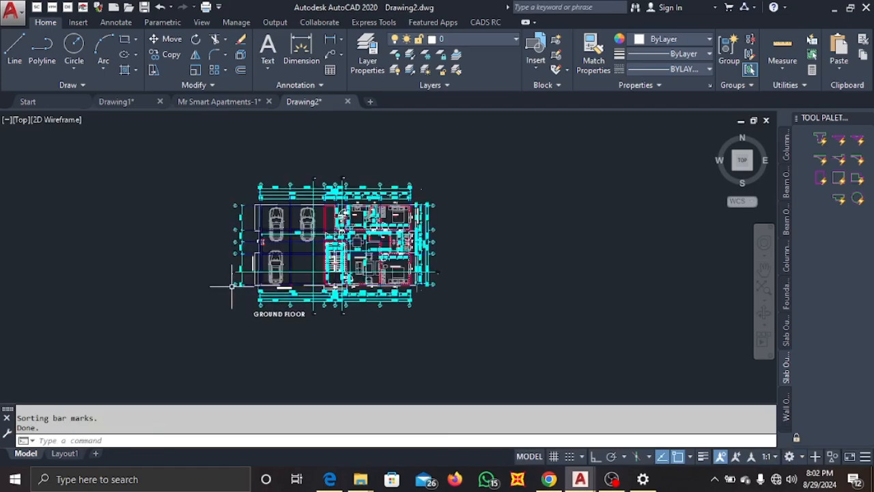
scroll(274, 216, "up", 2)
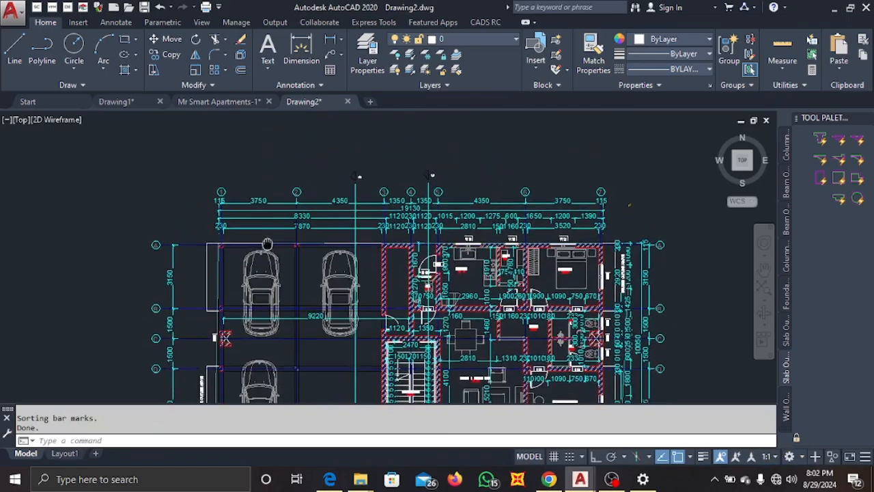
scroll(251, 188, "up", 2)
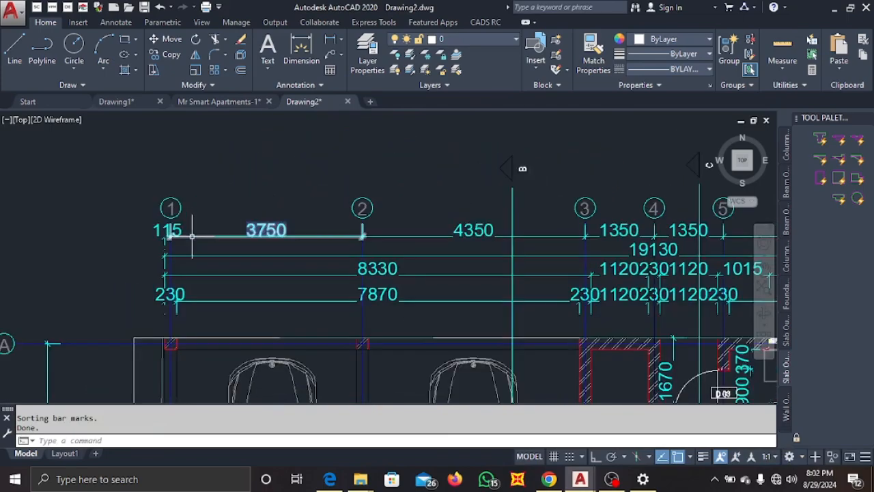
left_click(297, 65)
scroll(171, 238, "up", 8)
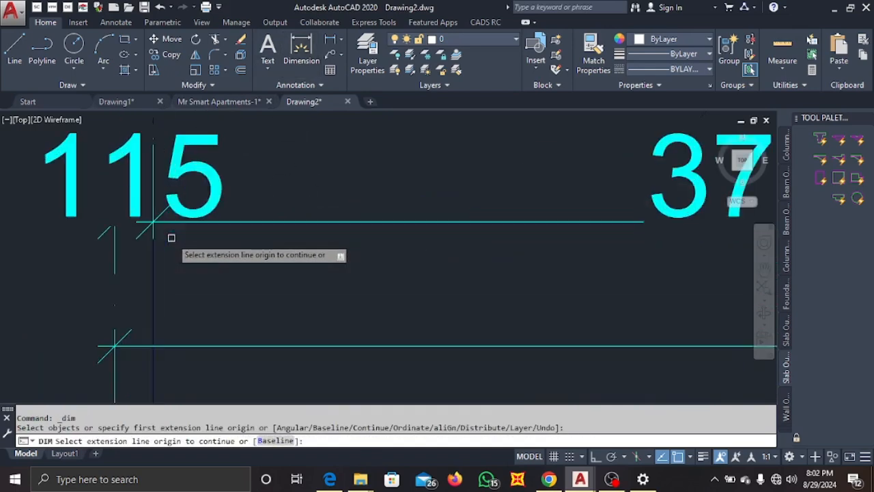
left_click(154, 220)
scroll(183, 259, "down", 8)
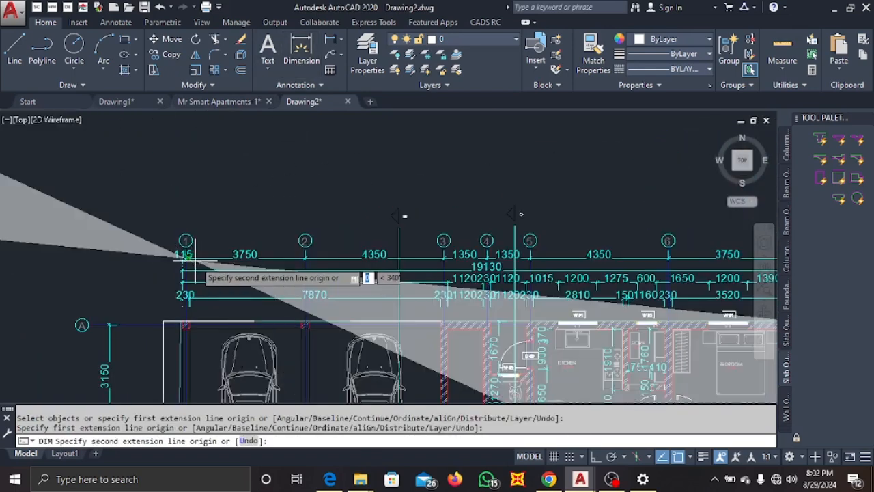
scroll(195, 258, "up", 10)
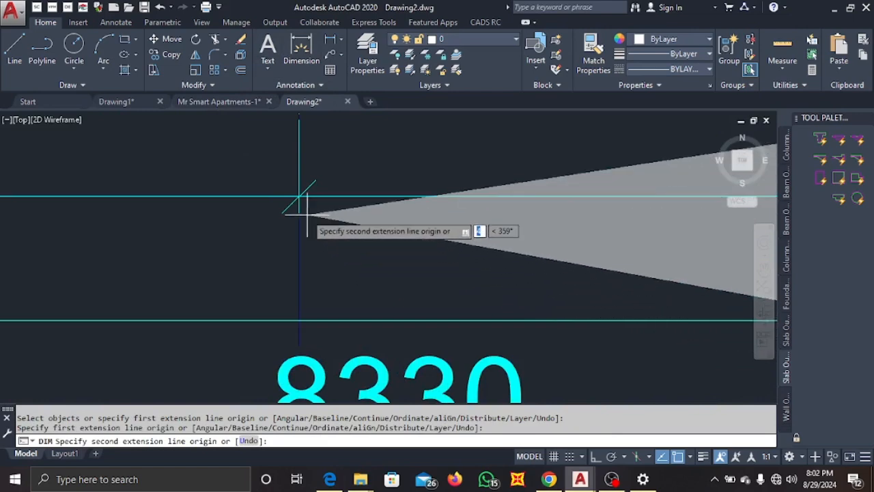
left_click(307, 214)
scroll(304, 205, "down", 10)
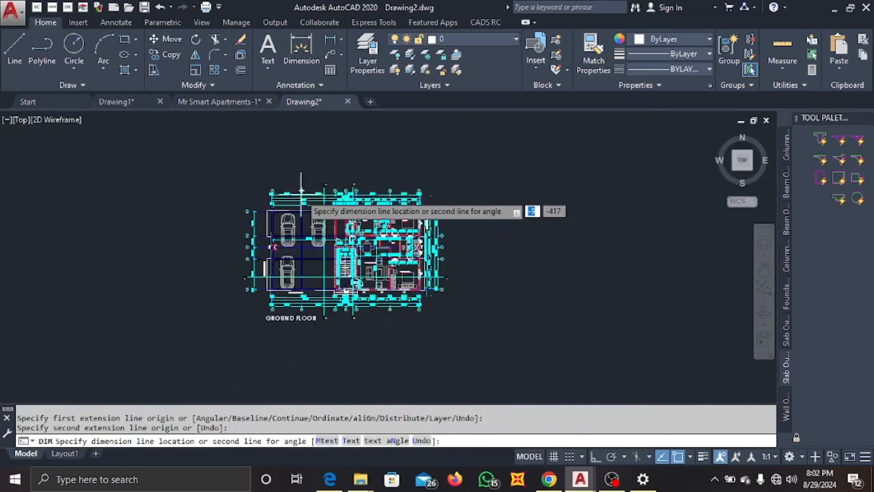
left_click(303, 169)
scroll(318, 219, "down", 5)
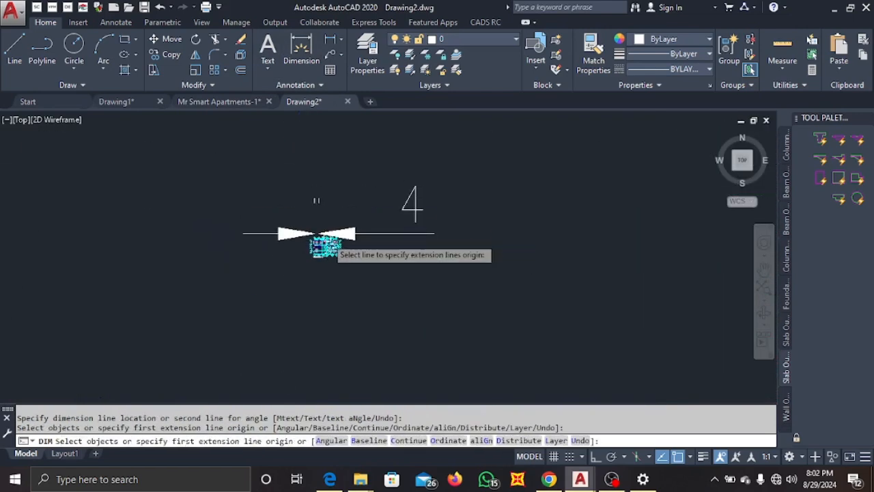
scroll(307, 247, "up", 4)
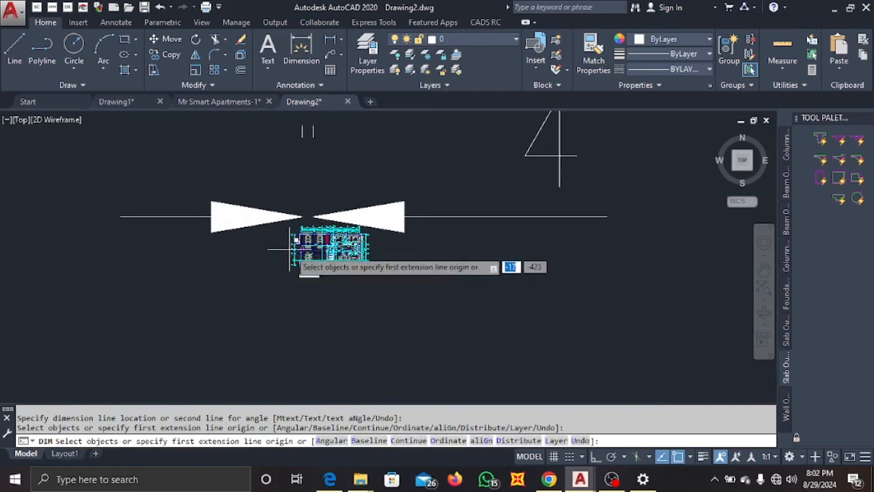
scroll(290, 243, "up", 5)
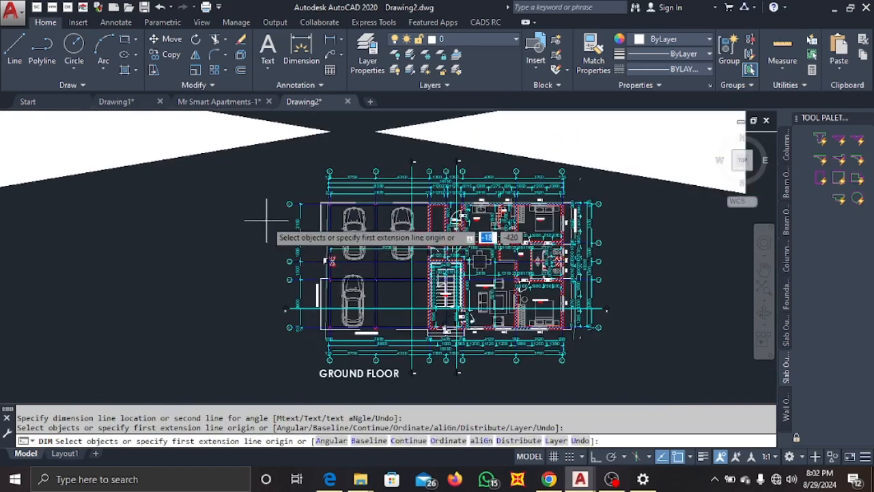
key("Escape")
Select the stray oversized dimension above the plan and delete it.
scroll(267, 221, "down", 4)
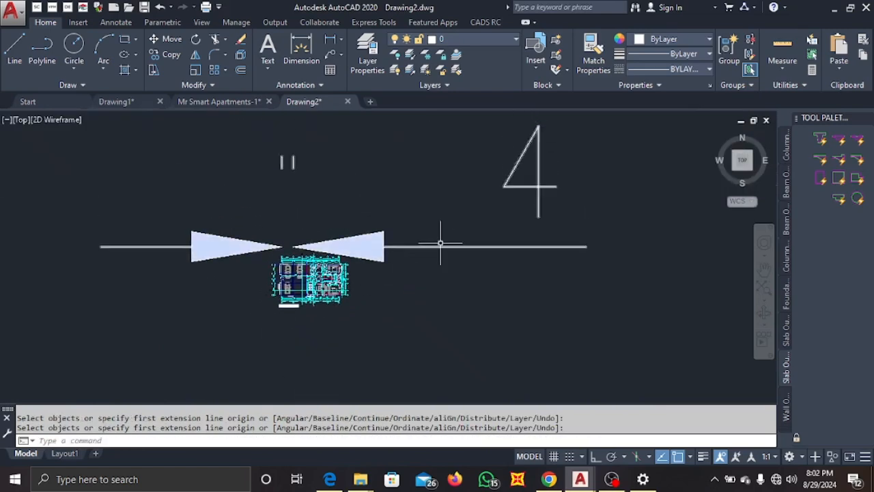
left_click(441, 243)
left_click(439, 252)
key("Delete")
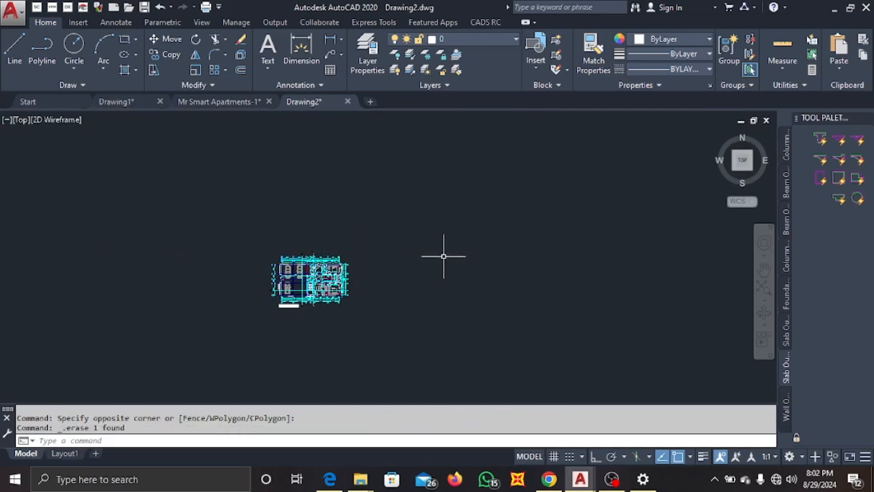
Inspect the pasted ground floor plan's grid lines and dimension strings up close.
scroll(293, 266, "up", 3)
scroll(273, 252, "down", 2)
scroll(267, 251, "up", 5)
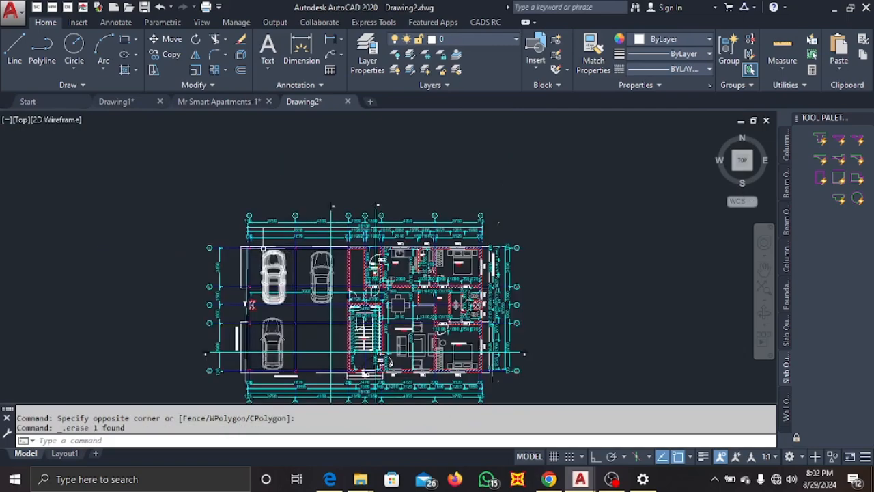
scroll(239, 226, "down", 4)
scroll(236, 205, "up", 4)
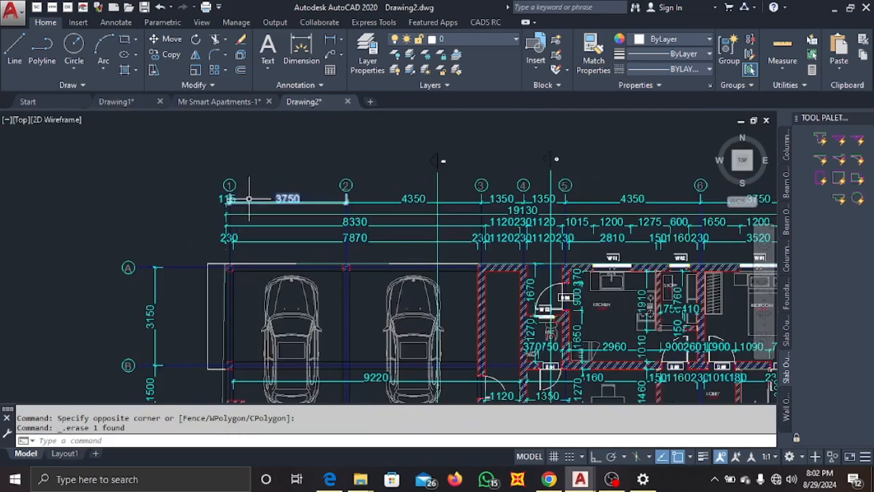
middle_click_drag(212, 191, 215, 295)
scroll(225, 273, "down", 5)
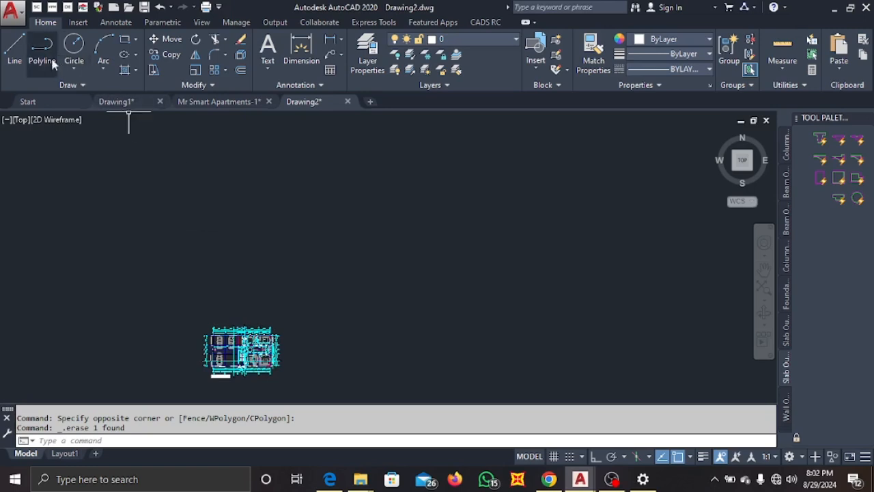
Draw a horizontal reference line 3750 long above the pasted plan with Ortho turned on.
left_click(14, 50)
scroll(290, 267, "down", 3)
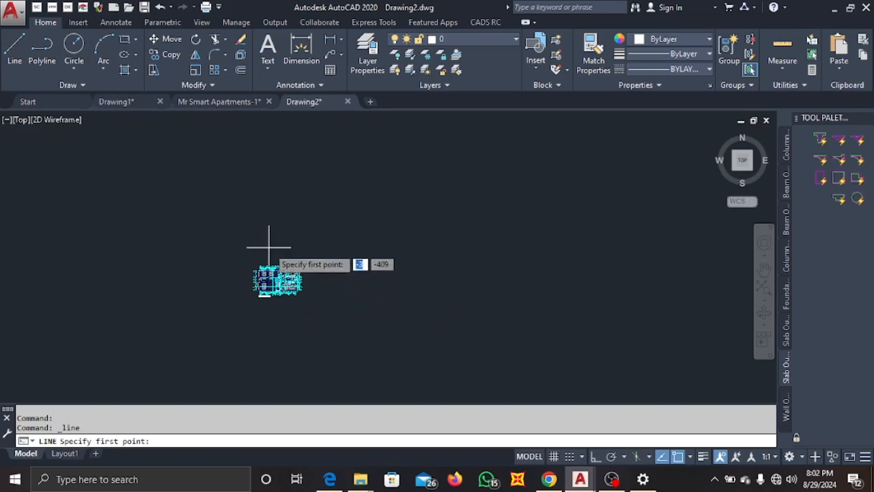
scroll(269, 285, "up", 7)
scroll(299, 335, "up", 8)
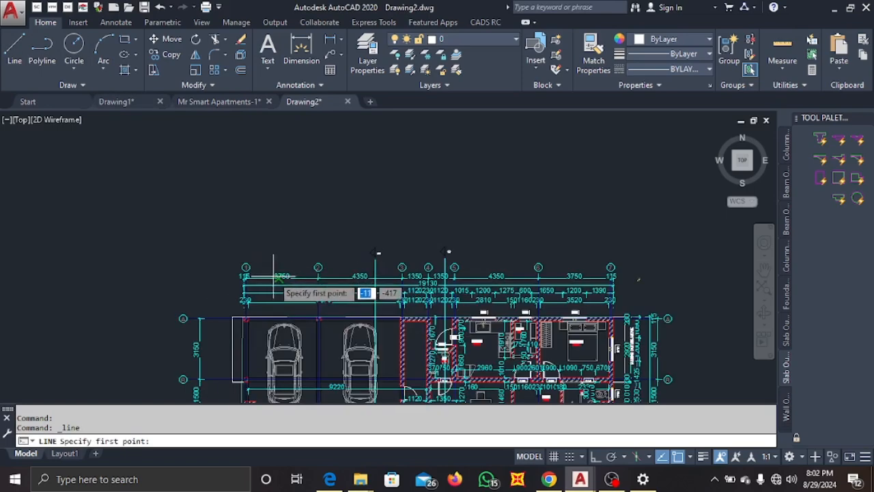
scroll(226, 291, "up", 2)
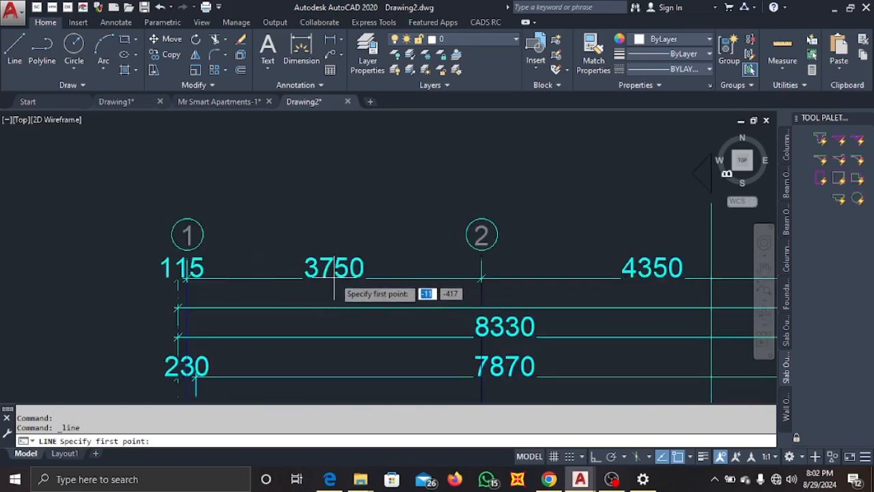
scroll(334, 276, "down", 8)
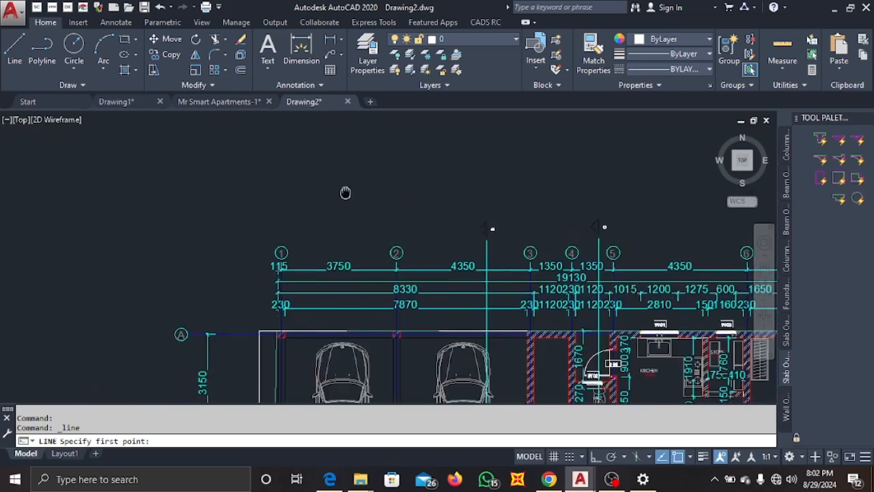
left_click(248, 251)
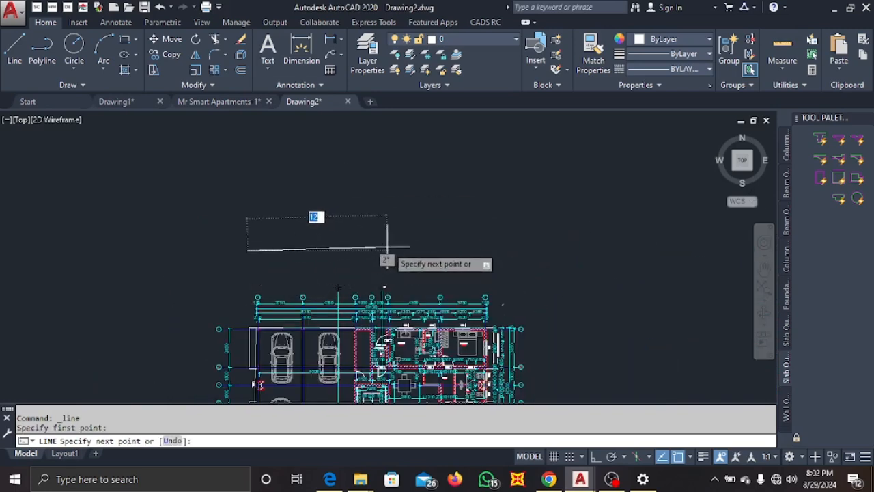
left_click(596, 458)
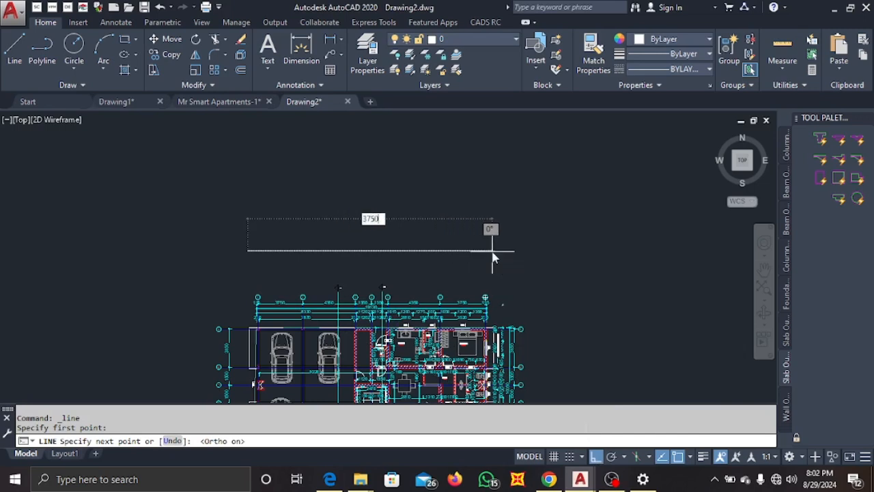
key("Return")
scroll(345, 271, "down", 4)
key("Escape")
Select the whole ground floor plan and start scaling it by reference from a base point at its top-left corner.
scroll(450, 284, "down", 5)
scroll(485, 317, "down", 2)
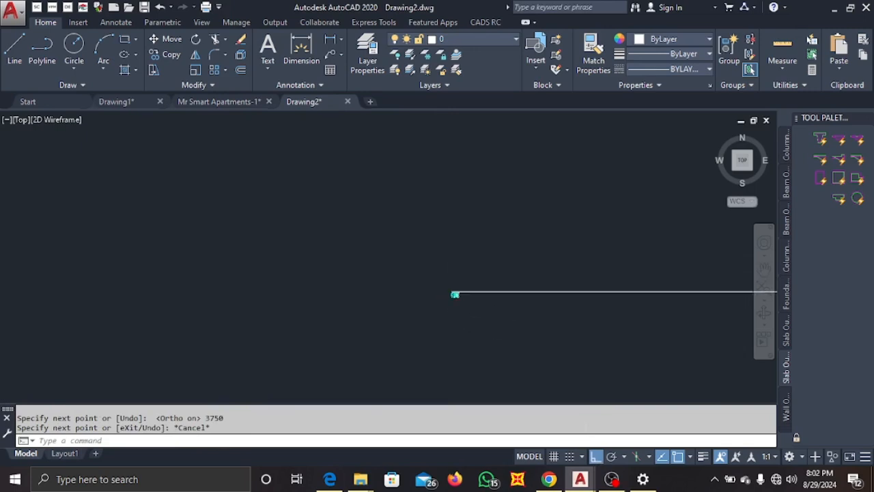
scroll(494, 318, "down", 3)
mouse_move(487, 315)
middle_mouse_down()
mouse_move(373, 318)
mouse_move(346, 306)
middle_mouse_up()
scroll(371, 301, "up", 5)
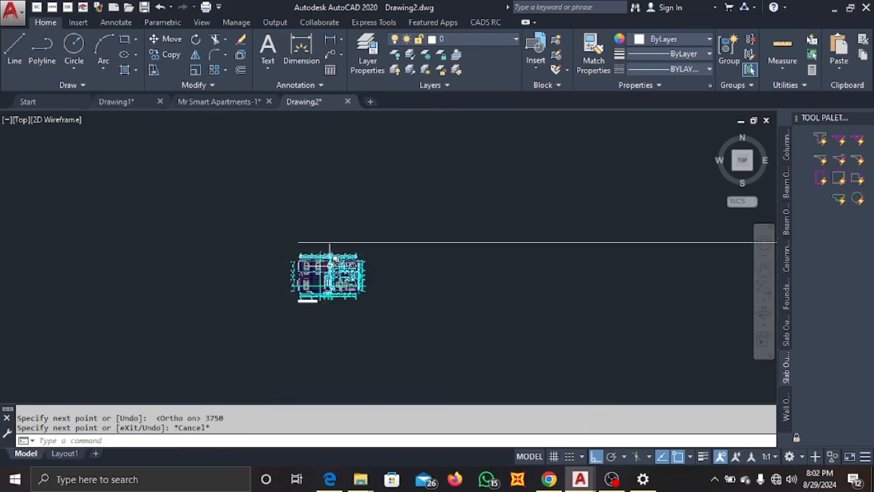
scroll(306, 241, "up", 6)
scroll(304, 239, "down", 7)
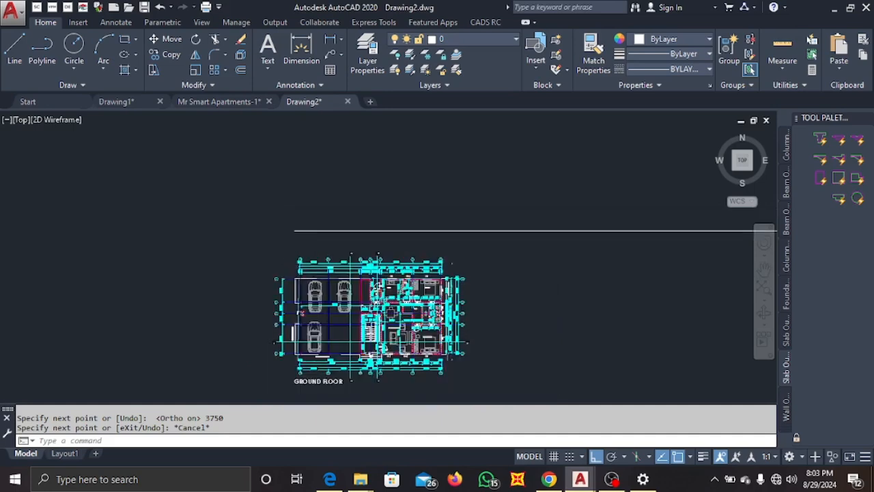
scroll(300, 235, "up", 2)
scroll(257, 235, "up", 2)
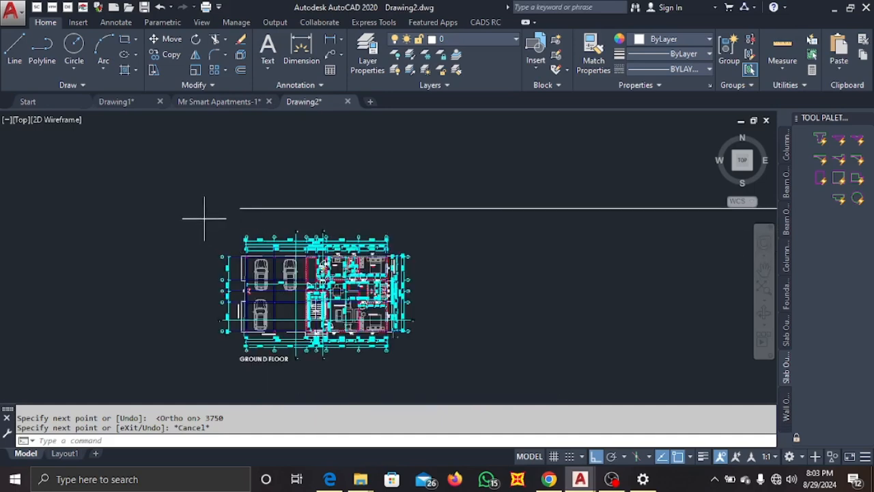
left_click(204, 219)
left_click(430, 384)
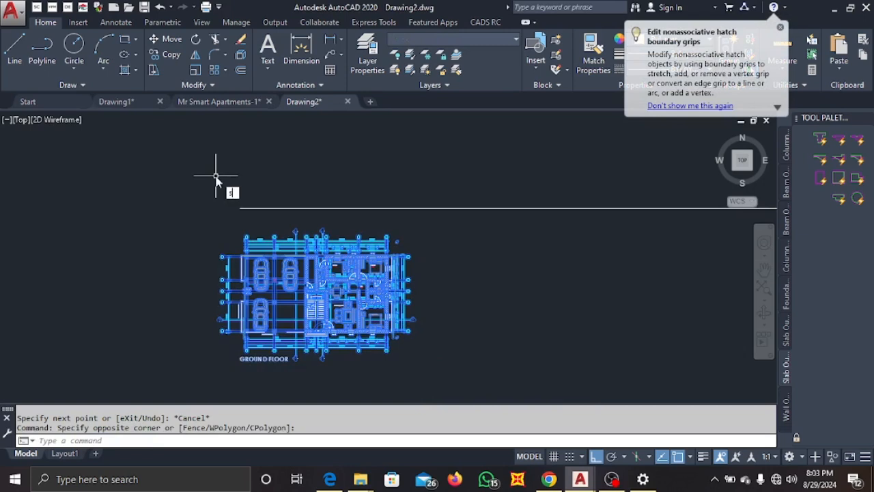
type("c")
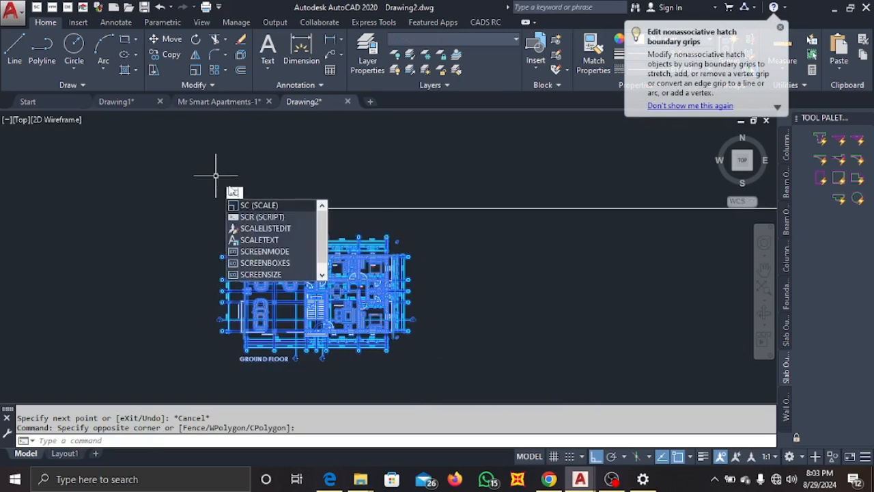
key("Return")
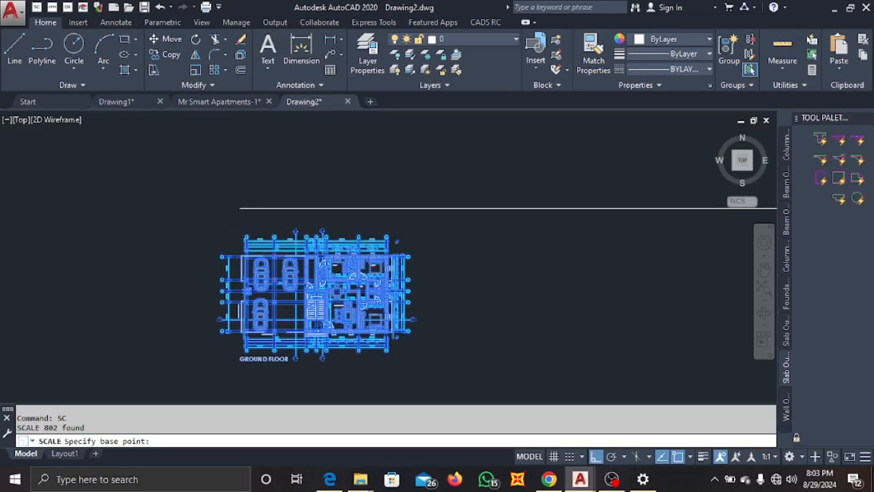
left_click(299, 250)
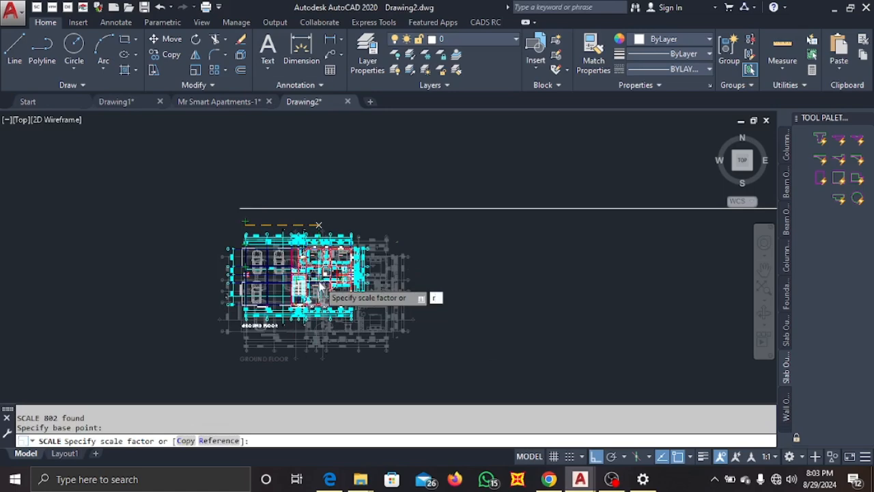
key("Return")
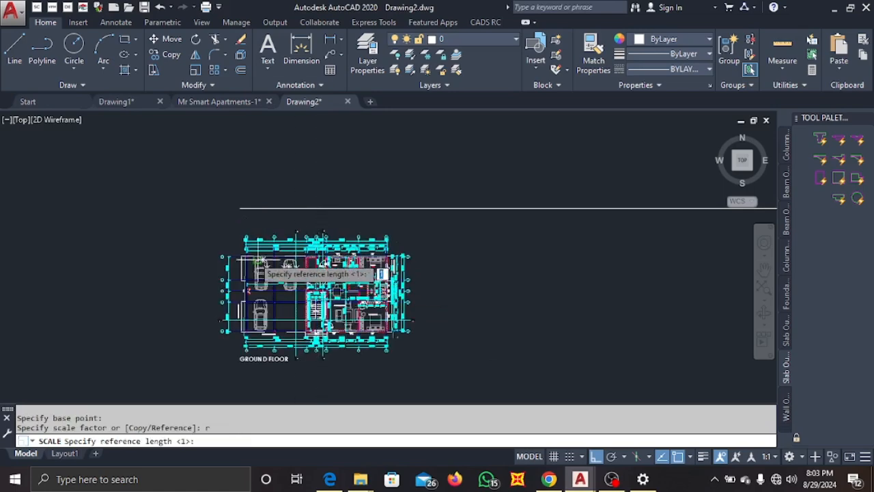
Set the reference length from grid line 1 to grid line 2 and choose to specify the new length by points.
scroll(240, 242, "up", 5)
scroll(267, 197, "up", 6)
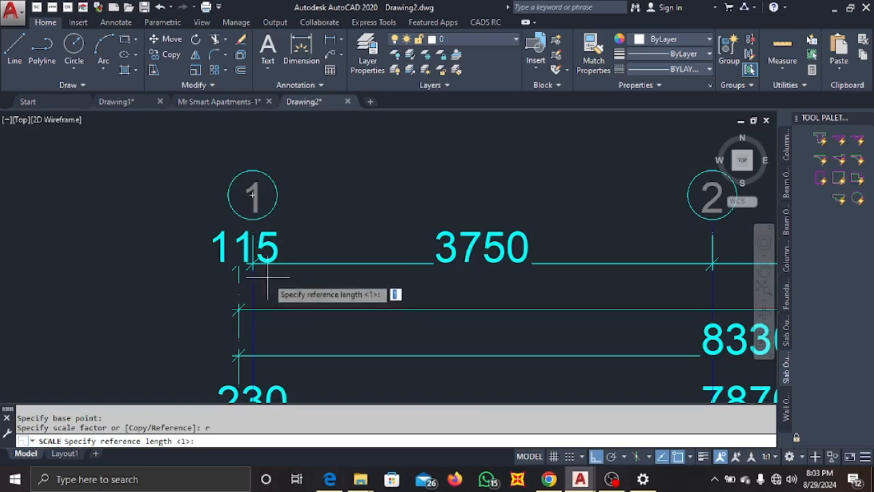
scroll(247, 266, "up", 2)
scroll(245, 256, "up", 3)
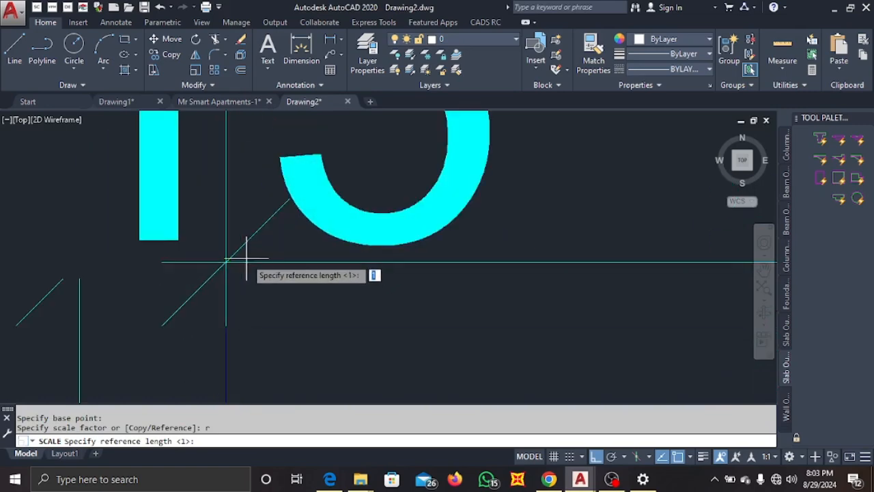
left_click(226, 263)
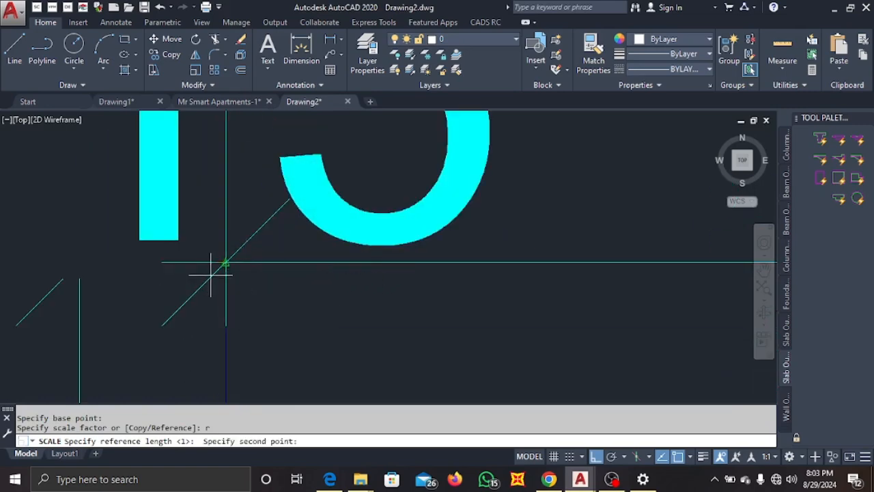
scroll(228, 270, "down", 8)
scroll(355, 263, "up", 10)
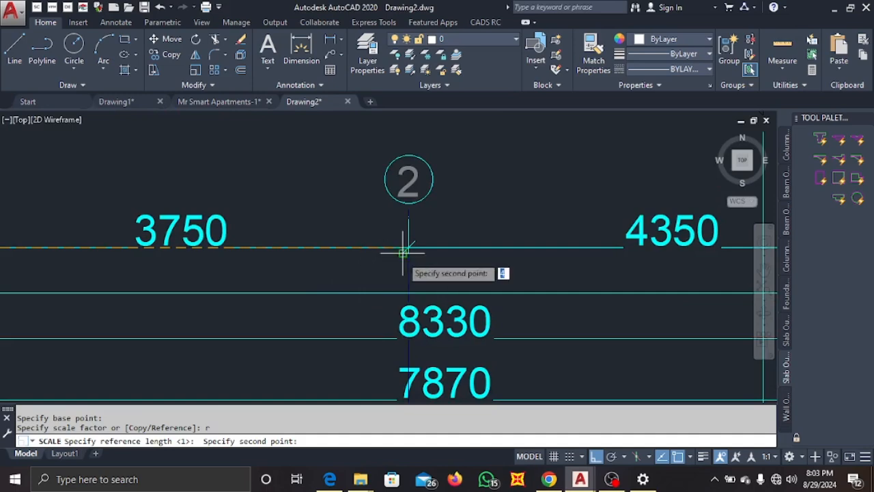
scroll(407, 245, "up", 4)
left_click(423, 224)
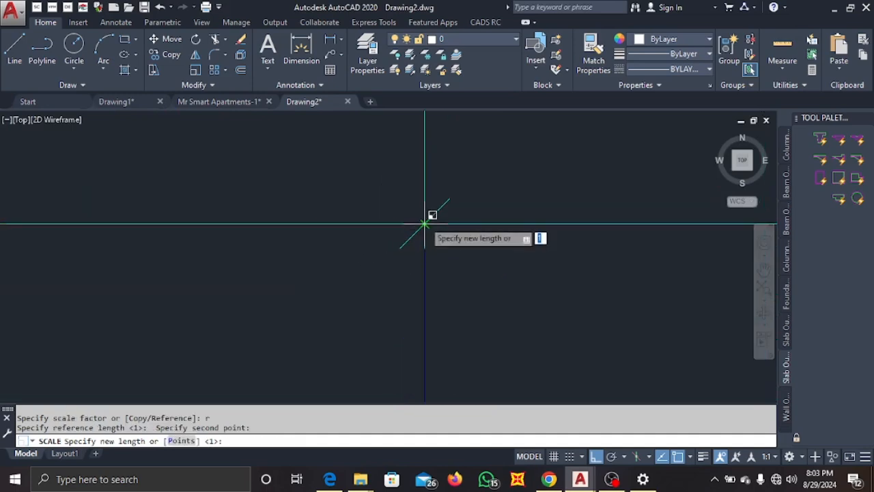
scroll(386, 251, "down", 4)
scroll(390, 253, "down", 4)
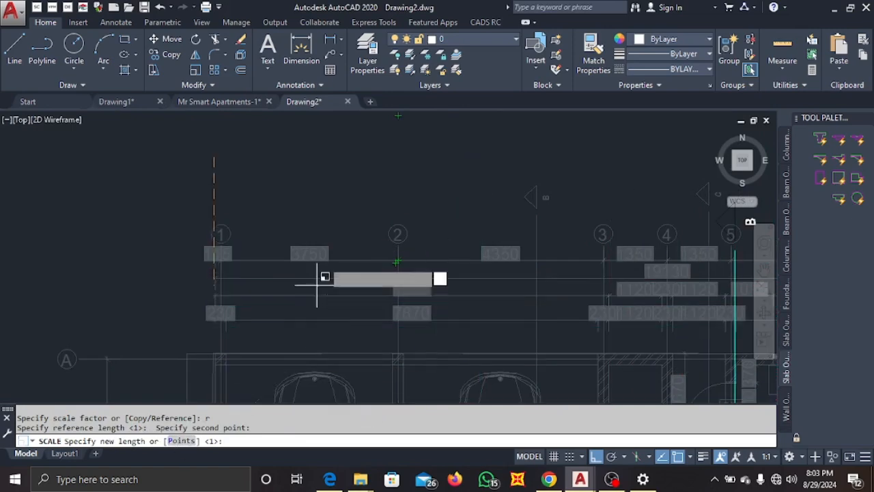
scroll(322, 231, "down", 3)
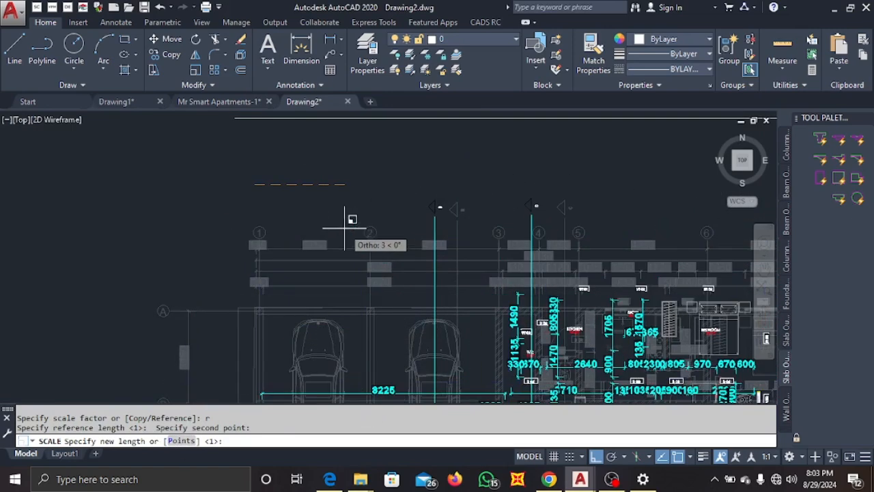
type("p")
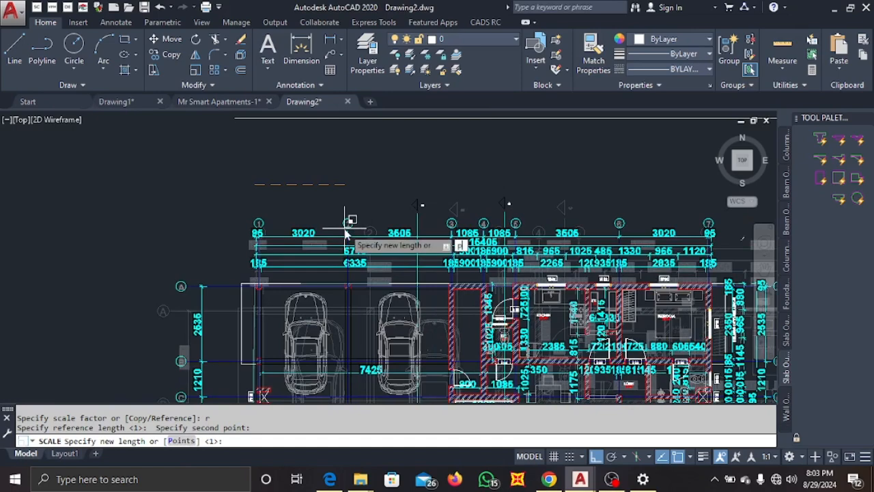
key("Return")
Set the new length by picking both ends of the 3750 reference line to finish scaling the plan.
scroll(232, 198, "down", 5)
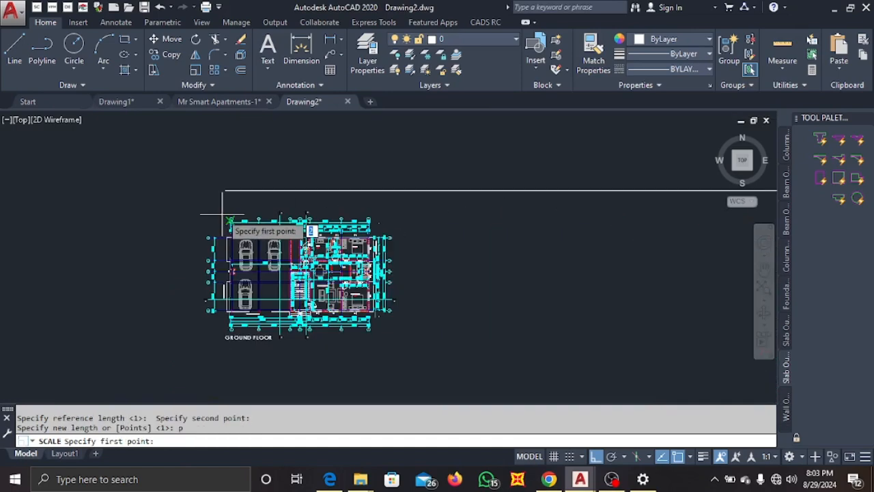
scroll(228, 202, "up", 5)
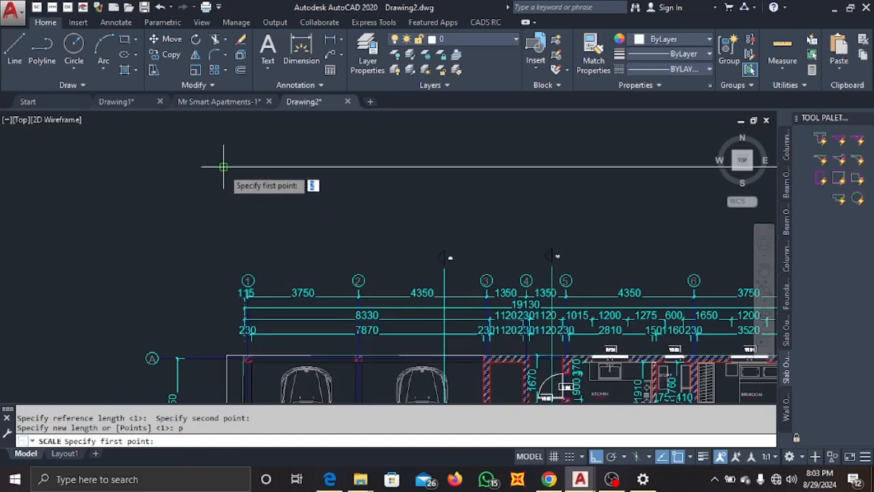
left_click(224, 166)
scroll(229, 205, "up", 5)
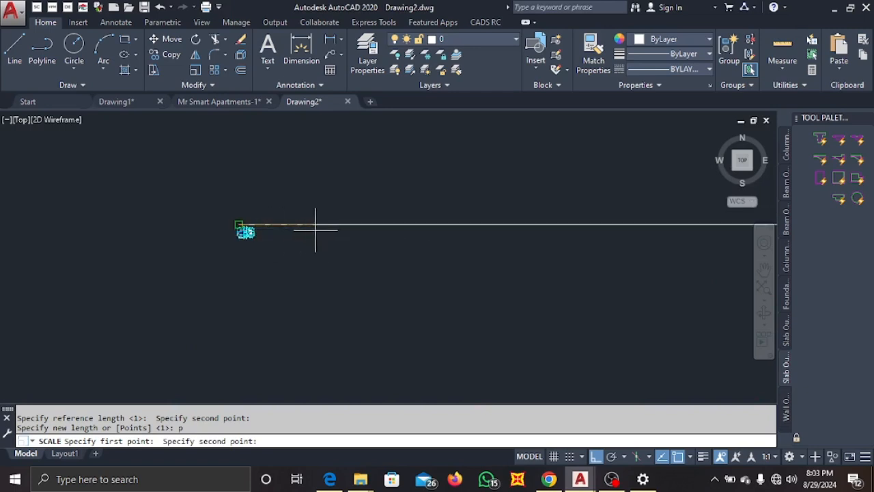
scroll(348, 273, "down", 5)
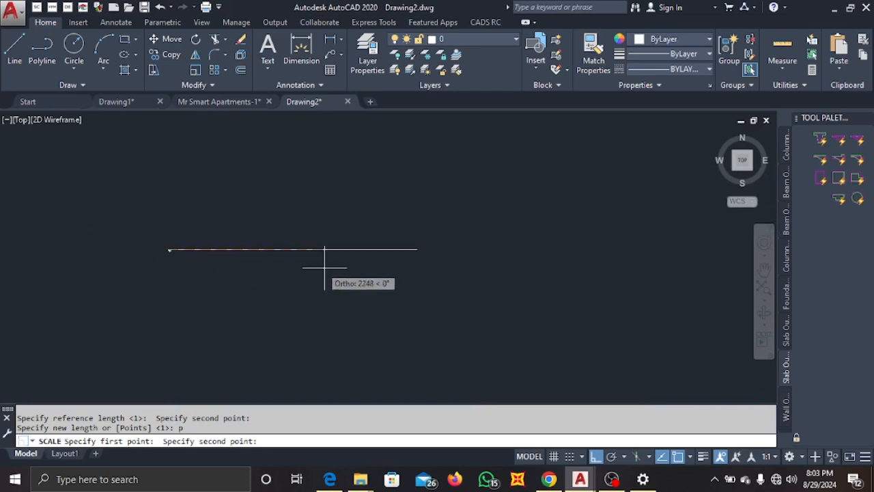
scroll(410, 258, "up", 5)
scroll(435, 244, "up", 3)
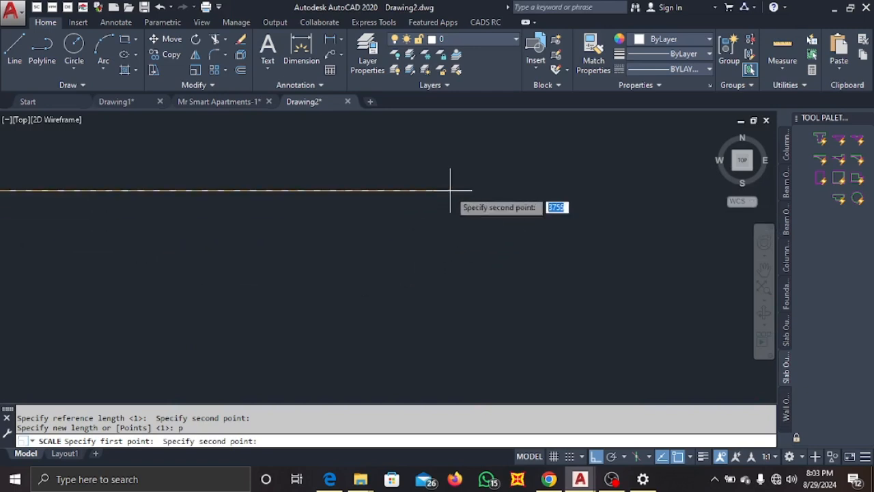
left_click(447, 191)
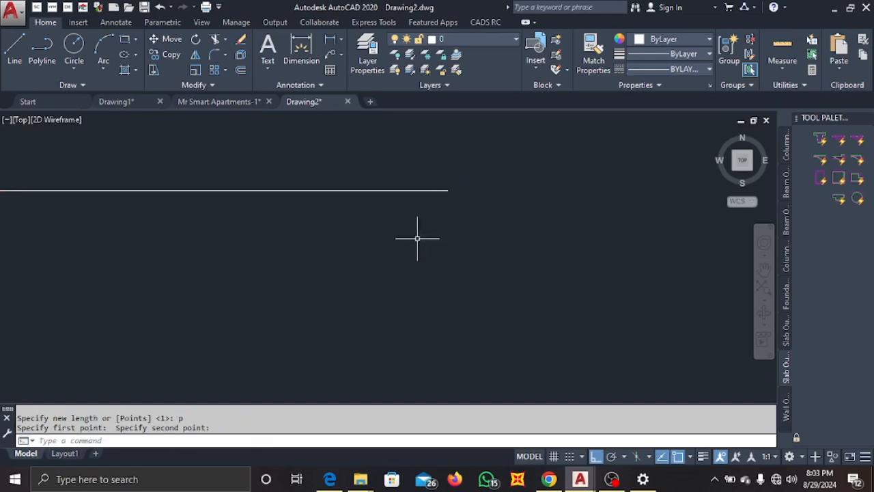
Dimension the distance between grid lines 1 and 2 just above the plan's top dimension strings.
scroll(410, 236, "down", 4)
scroll(401, 233, "down", 5)
scroll(403, 239, "up", 5)
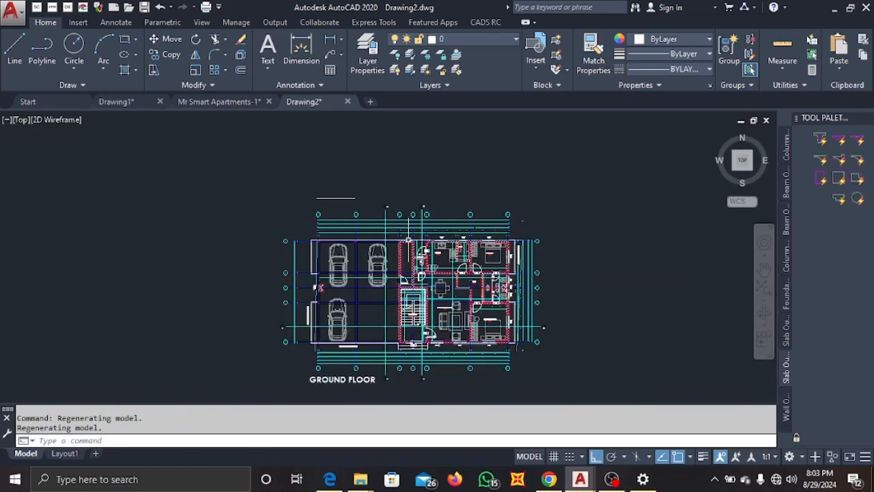
scroll(369, 237, "up", 3)
scroll(373, 215, "up", 4)
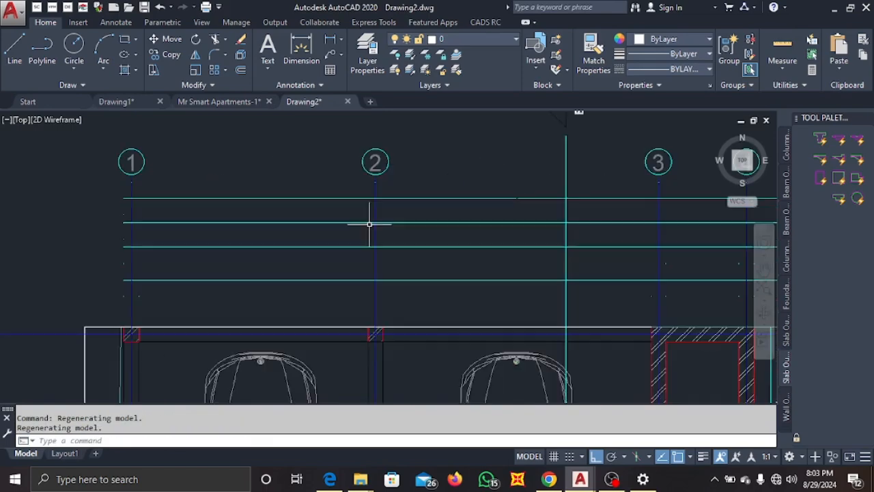
left_click(306, 62)
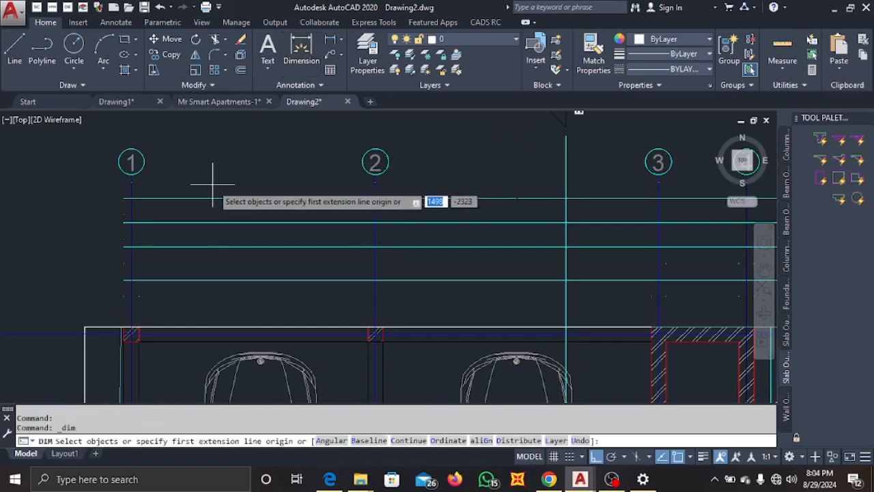
left_click(130, 198)
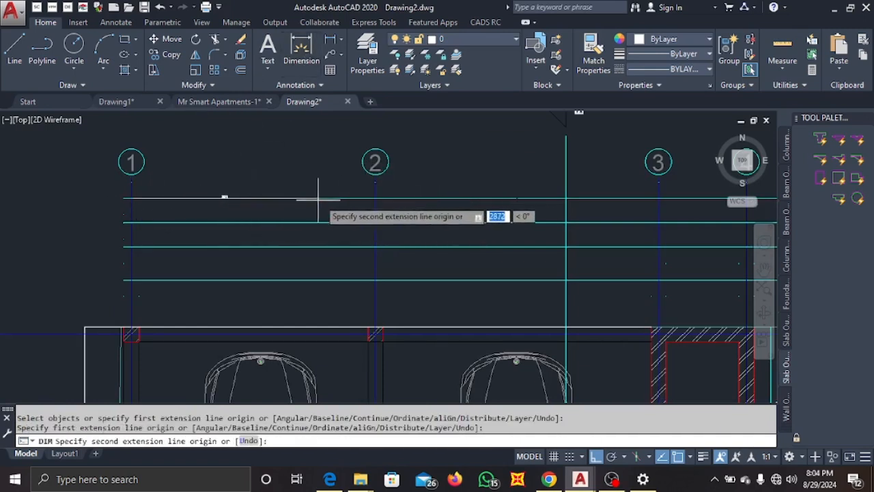
left_click(375, 197)
left_click(362, 182)
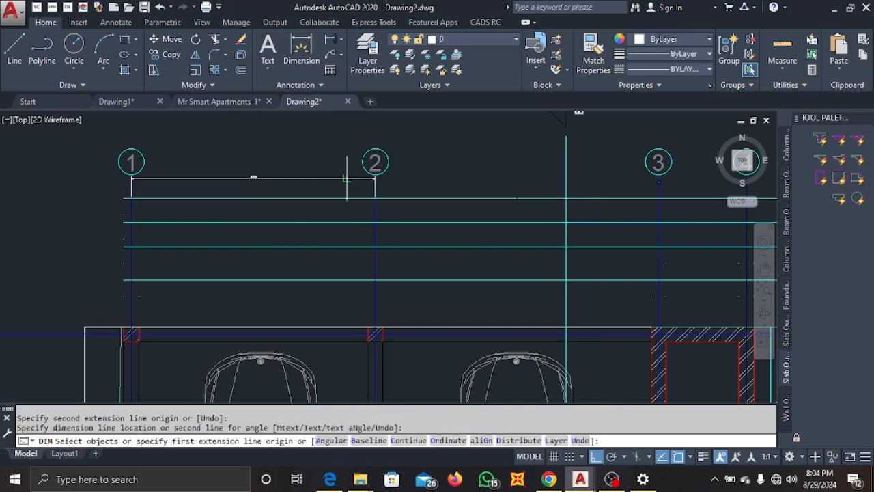
scroll(222, 179, "up", 6)
scroll(227, 175, "down", 10)
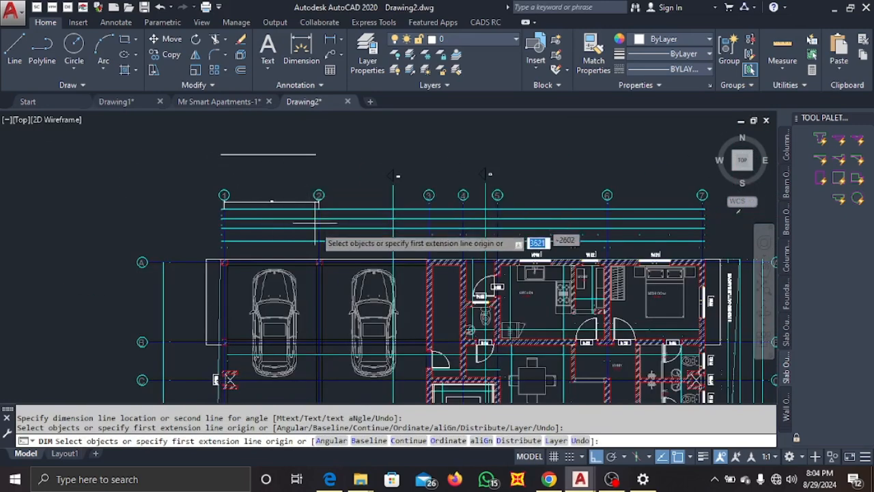
Exit the dimension command and erase the leftover reference line above the grid bubbles.
middle_click_drag(283, 168, 274, 203)
key("Escape")
left_click(275, 203)
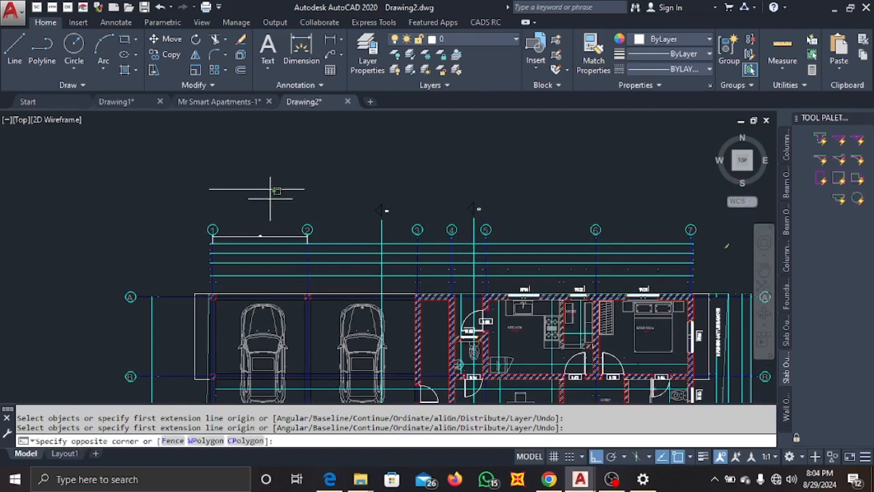
left_click(255, 179)
key("Delete")
scroll(256, 242, "up", 5)
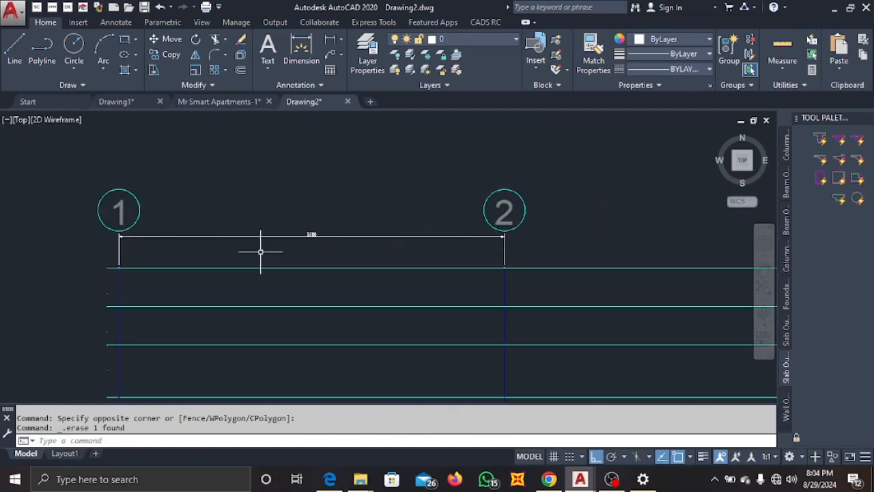
Examine the scaled ground floor plan's grid lines and dimension strings.
scroll(273, 267, "down", 1)
scroll(605, 181, "down", 5)
scroll(347, 303, "up", 7)
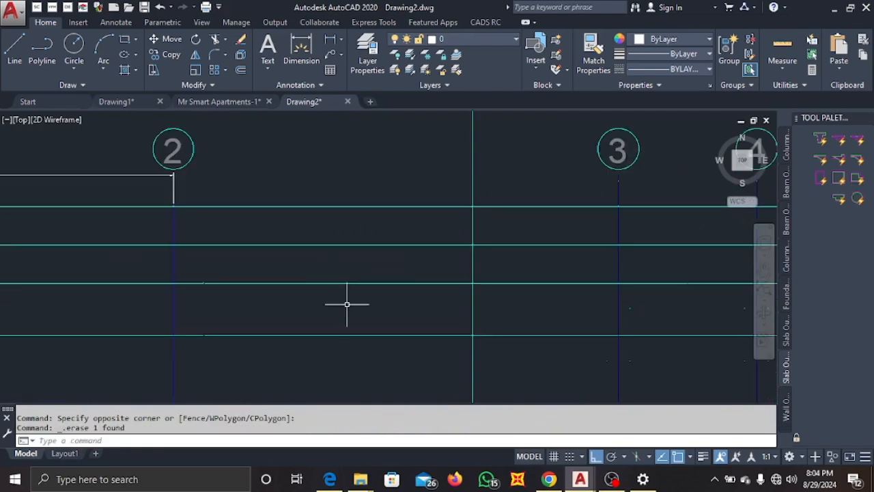
left_click(355, 351)
left_click(291, 219)
scroll(267, 182, "down", 5)
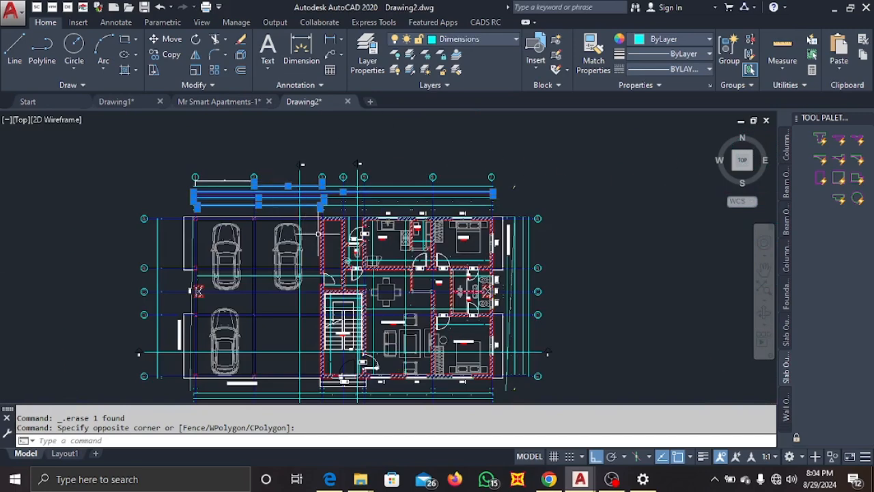
key("Escape")
scroll(309, 176, "up", 2)
key("Escape")
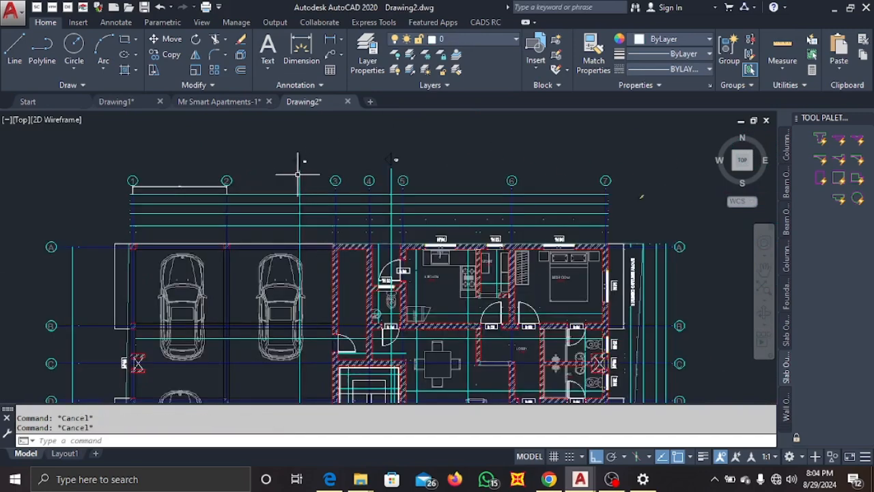
scroll(262, 166, "down", 3)
scroll(182, 302, "up", 4)
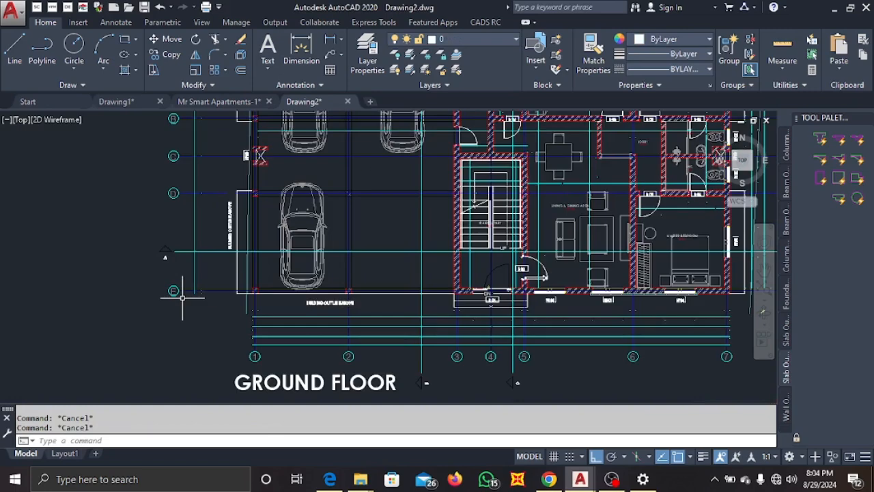
scroll(250, 289, "down", 2)
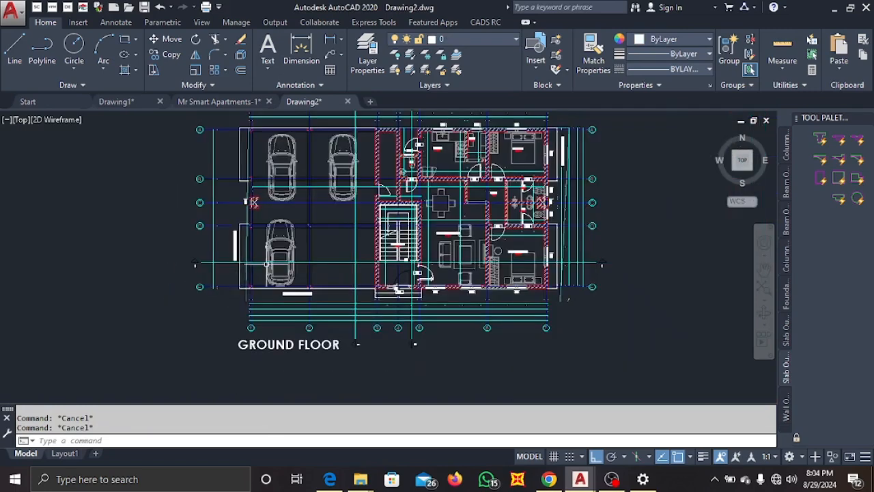
middle_click_drag(332, 198, 314, 235)
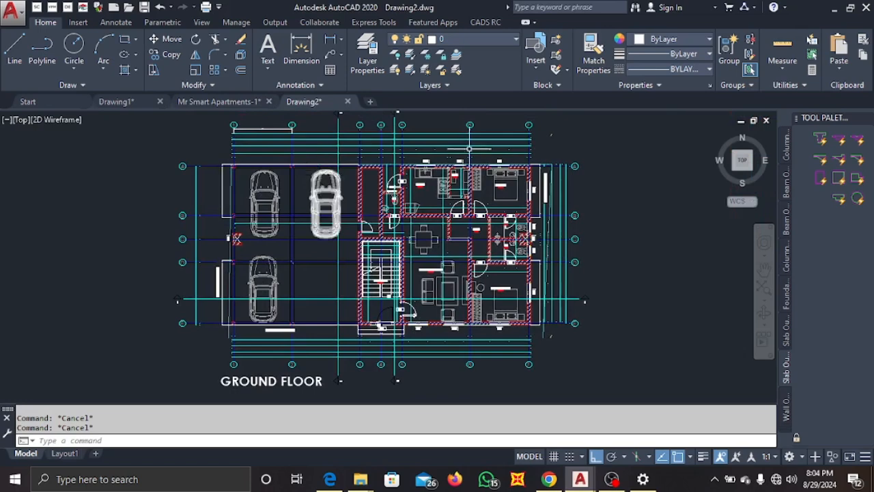
scroll(332, 196, "down", 2)
middle_click_drag(333, 196, 317, 209)
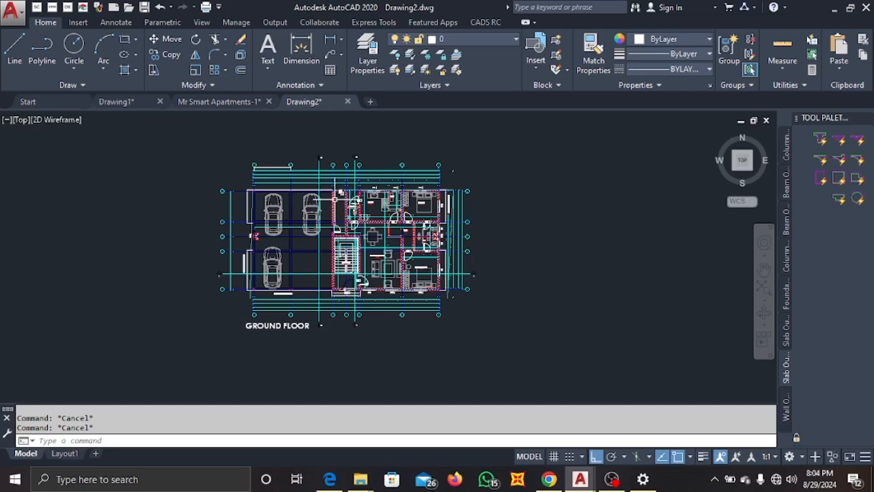
scroll(335, 197, "up", 5)
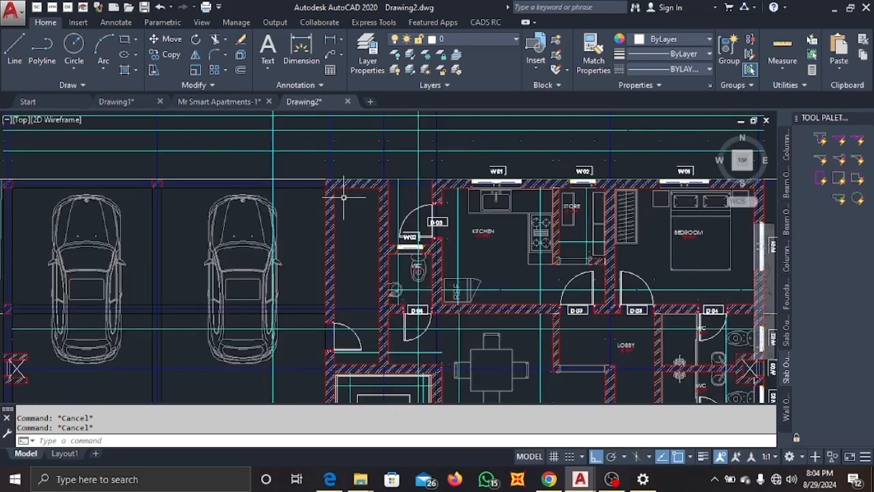
scroll(349, 203, "down", 4)
middle_click_drag(354, 230, 340, 206)
scroll(158, 171, "up", 6)
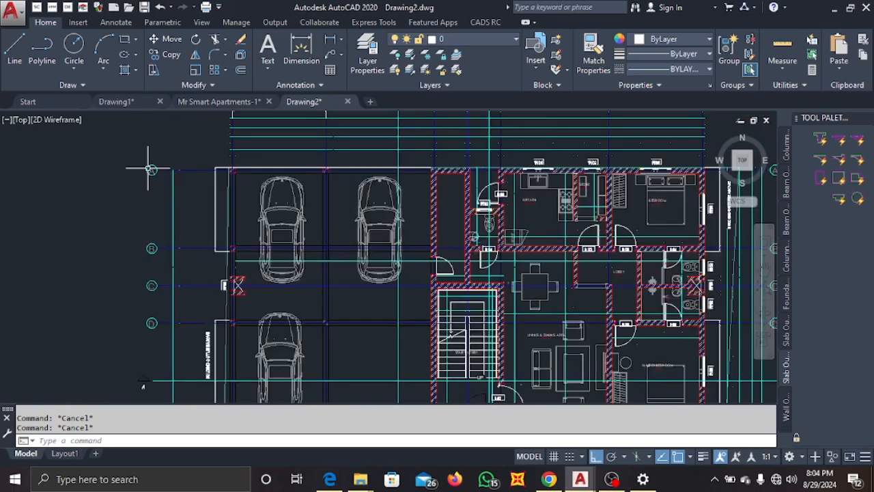
scroll(184, 179, "down", 2)
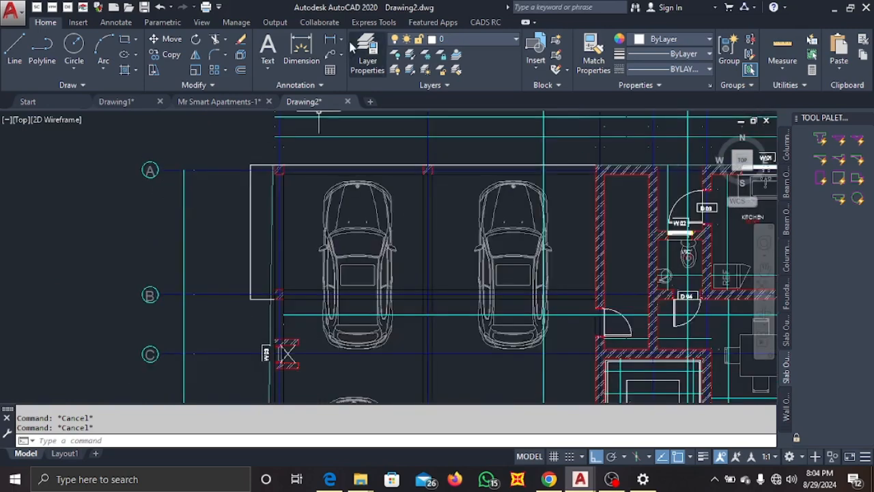
Create a new layer named gridxx and set its colour to red.
left_click(370, 49)
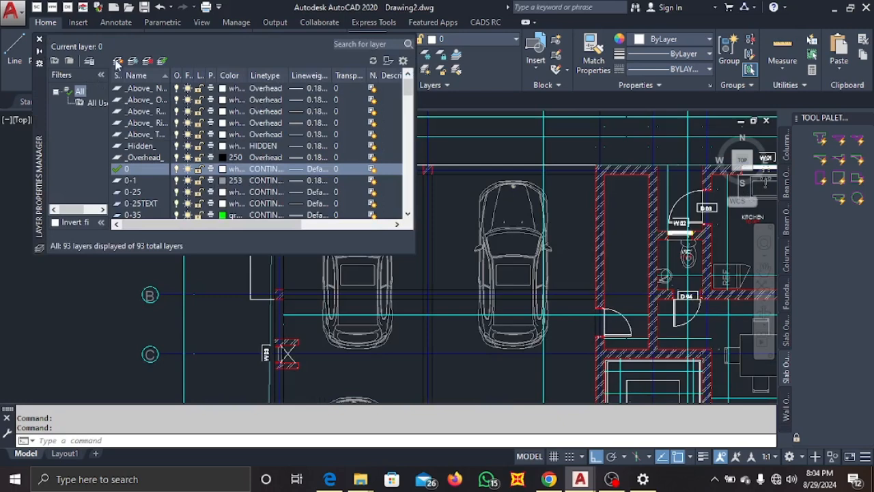
left_click(117, 61)
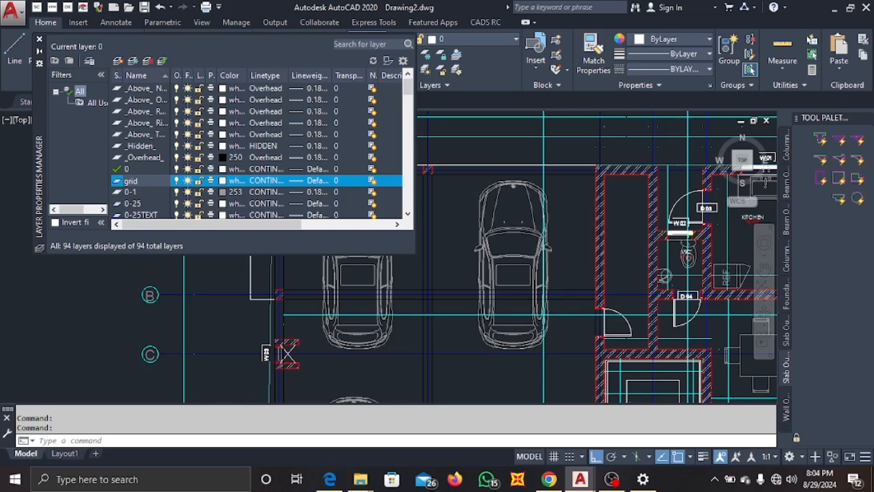
type("grid")
key("Return")
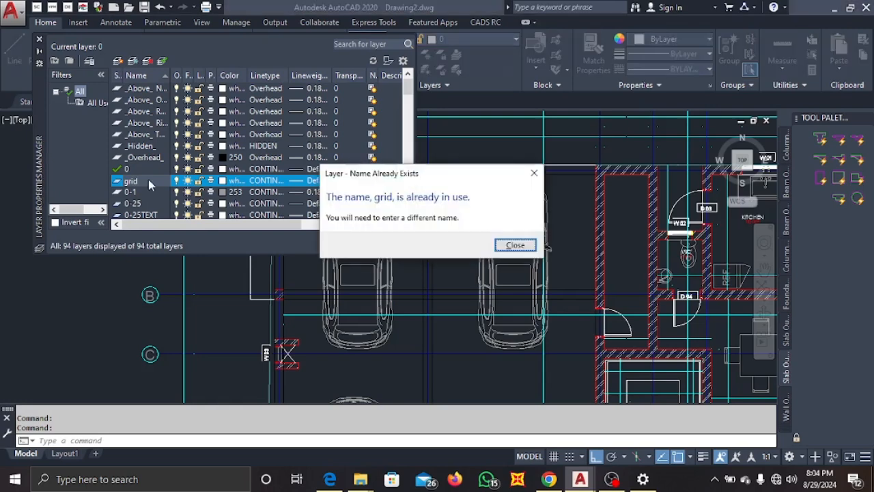
left_click(514, 244)
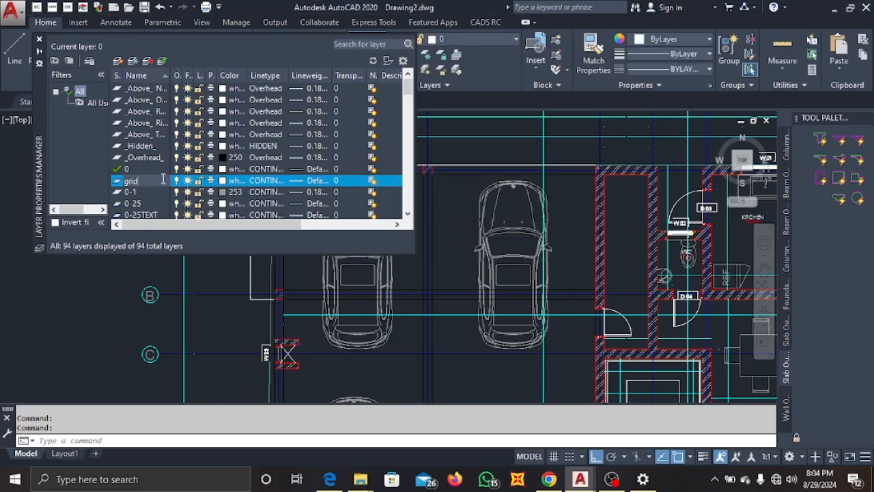
left_click(224, 182)
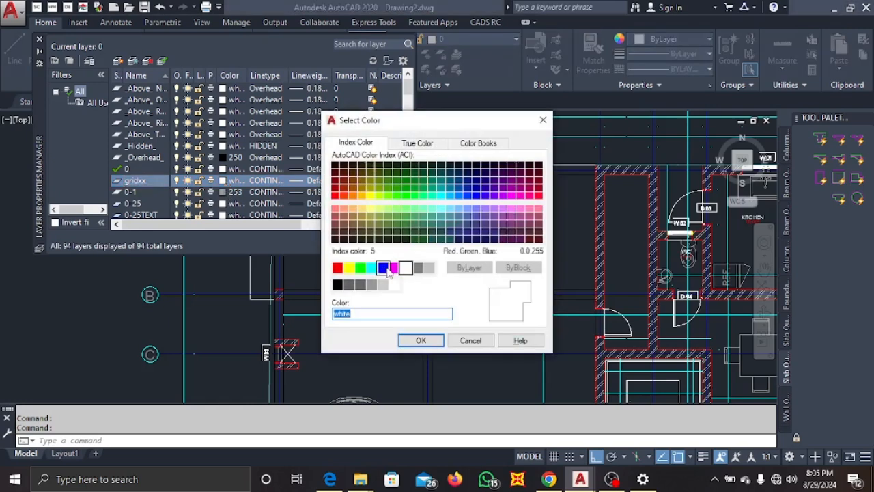
left_click(338, 268)
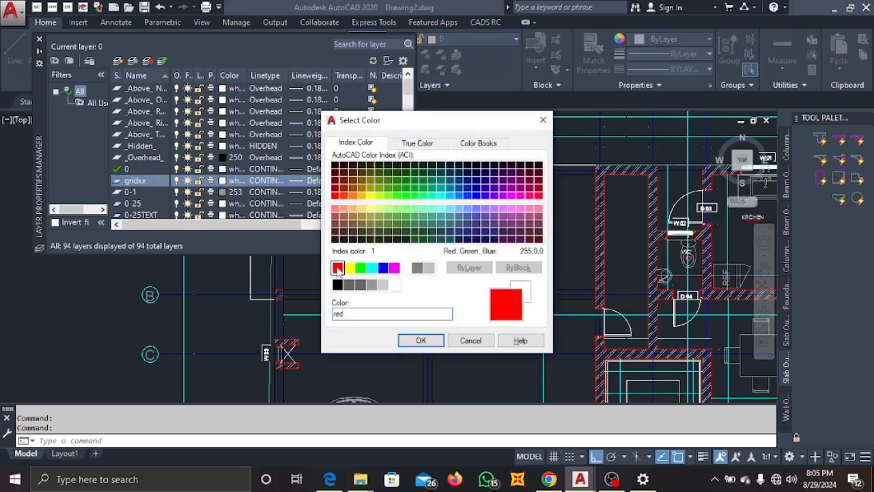
left_click(421, 340)
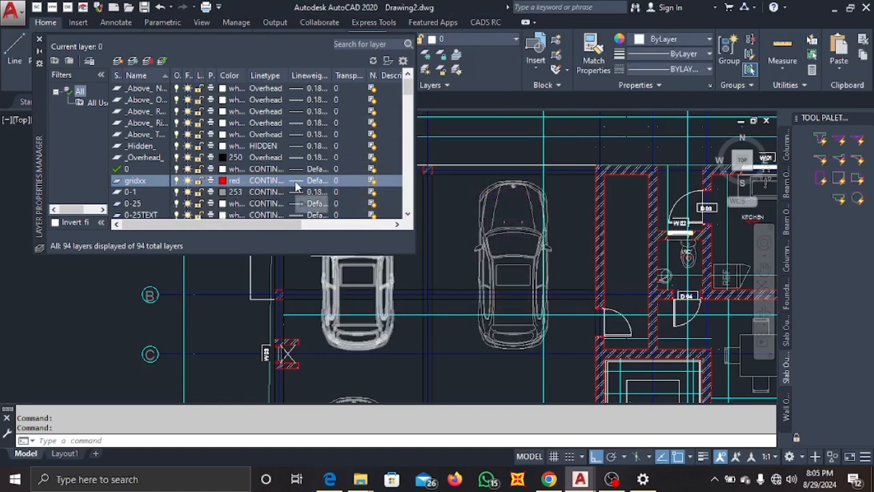
left_click(38, 39)
key("Escape")
Select all the plan's grid lines 1–7 and A–E and move them onto the gridxx layer.
scroll(203, 144, "down", 5)
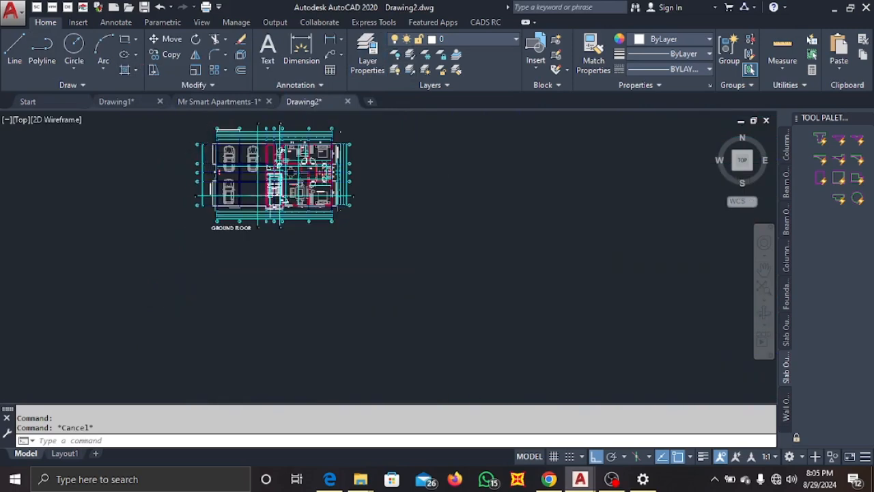
scroll(328, 208, "up", 6)
middle_click_drag(385, 187, 396, 281)
scroll(469, 166, "up", 2)
left_click(456, 179)
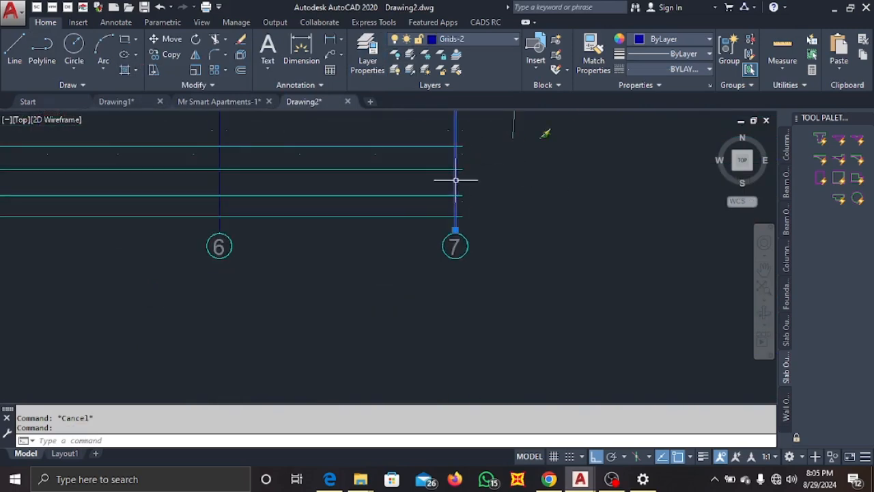
left_click(219, 183)
scroll(238, 183, "down", 5)
middle_click_drag(250, 190, 331, 166)
scroll(307, 200, "up", 5)
left_click(330, 187)
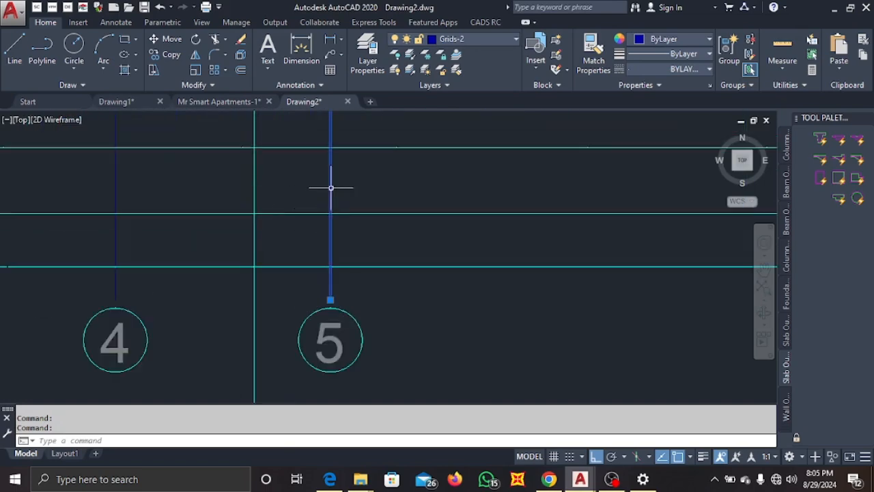
left_click(116, 171)
scroll(187, 185, "down", 5)
middle_click_drag(250, 188, 277, 202)
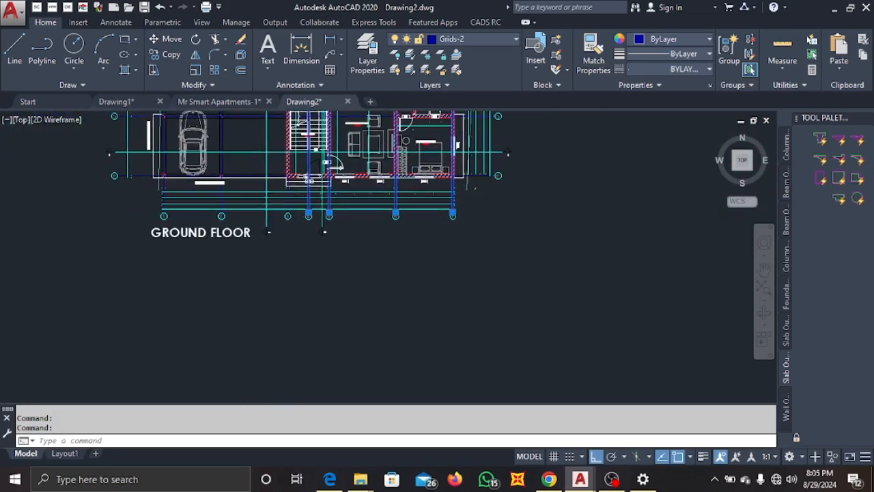
scroll(278, 202, "up", 5)
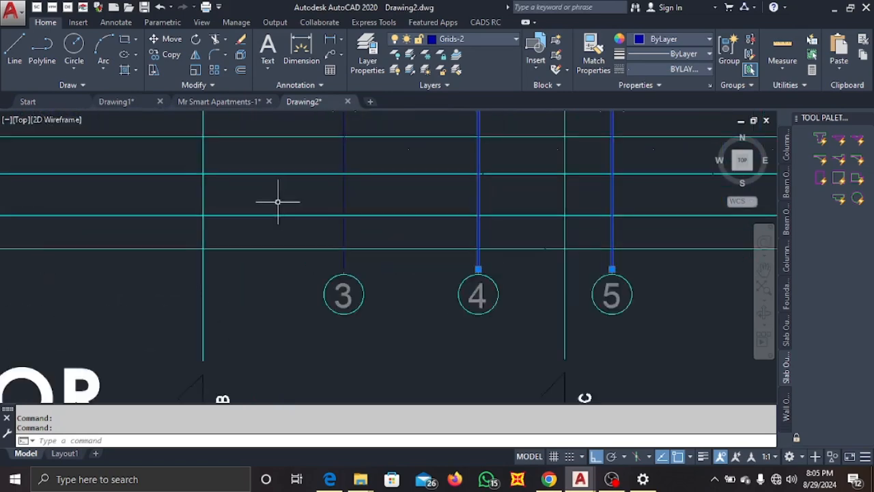
left_click(343, 190)
scroll(351, 195, "down", 4)
scroll(235, 194, "up", 4)
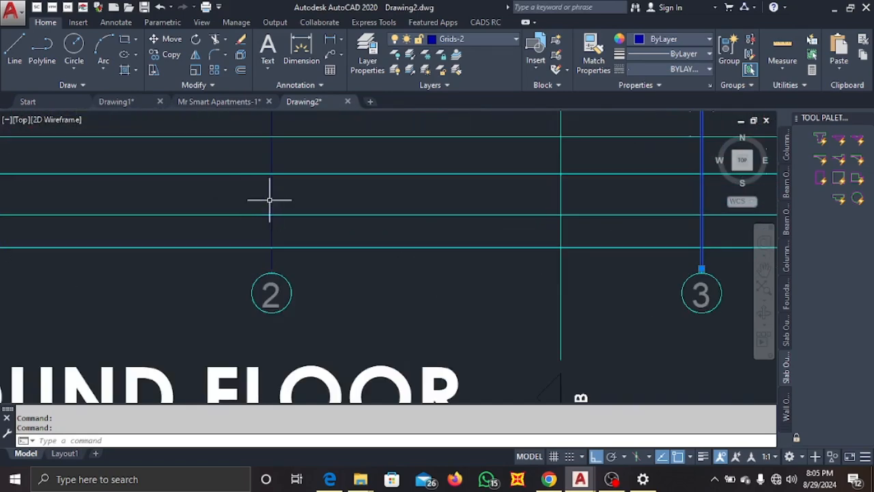
scroll(270, 200, "down", 5)
scroll(191, 197, "up", 5)
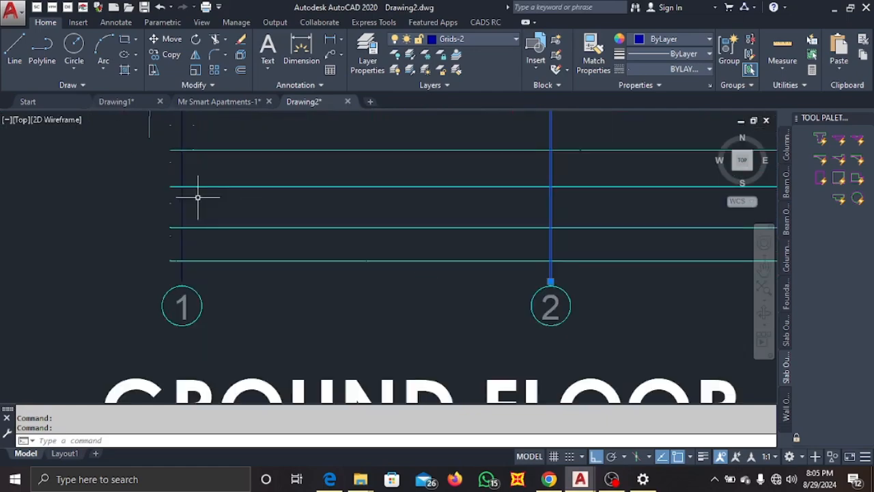
left_click(181, 193)
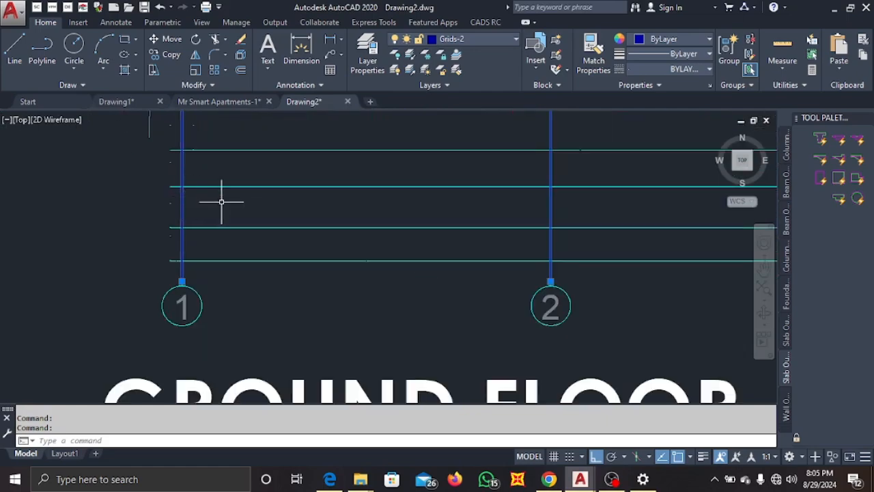
scroll(221, 197, "down", 5)
scroll(216, 246, "up", 5)
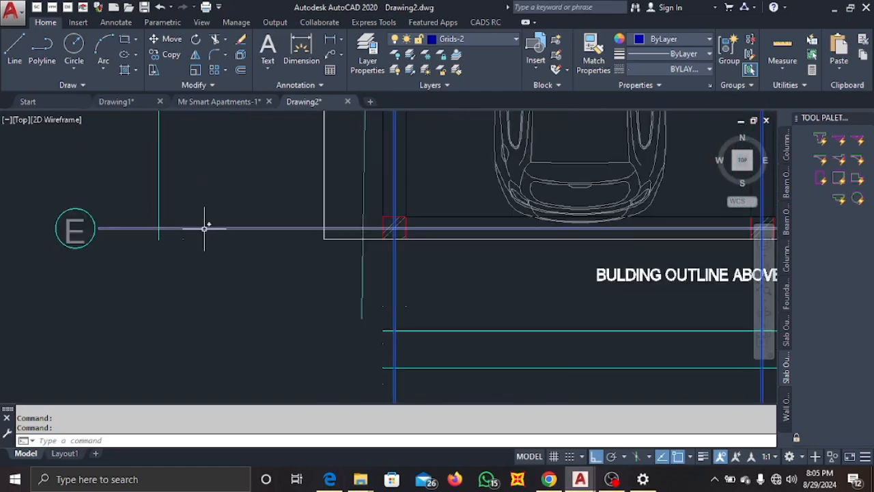
left_click(202, 228)
scroll(217, 203, "down", 5)
middle_click_drag(216, 203, 238, 275)
scroll(233, 218, "up", 5)
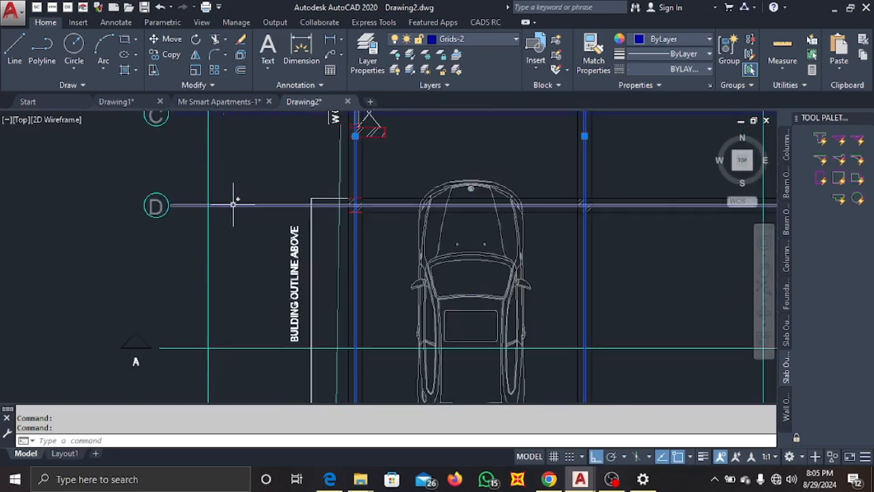
left_click(233, 204)
scroll(270, 185, "down", 2)
scroll(267, 209, "down", 5)
scroll(267, 209, "up", 5)
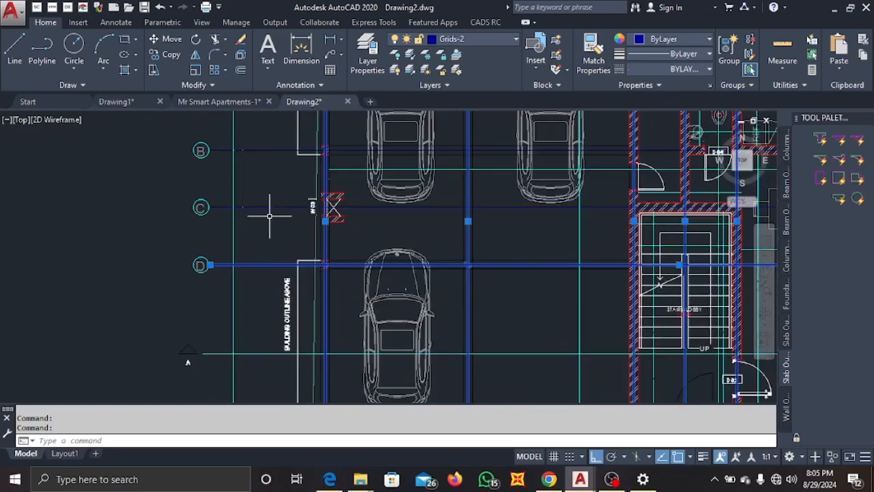
left_click(267, 207)
scroll(275, 204, "down", 2)
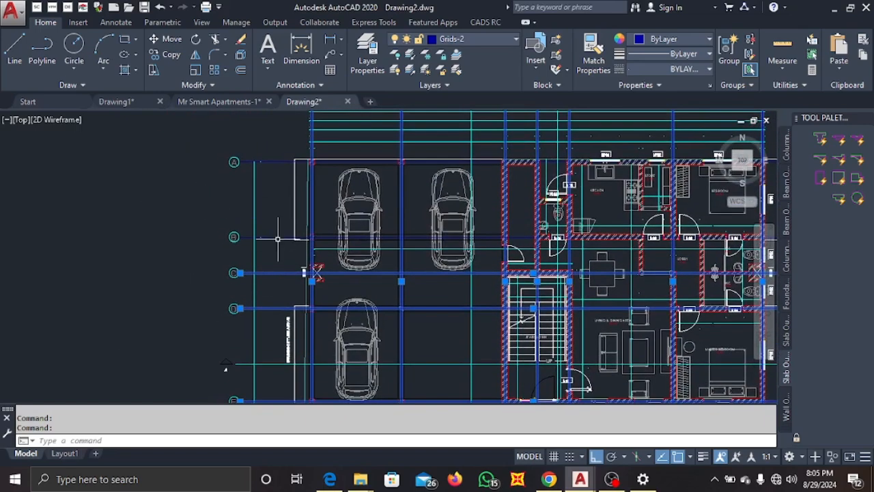
left_click(275, 237)
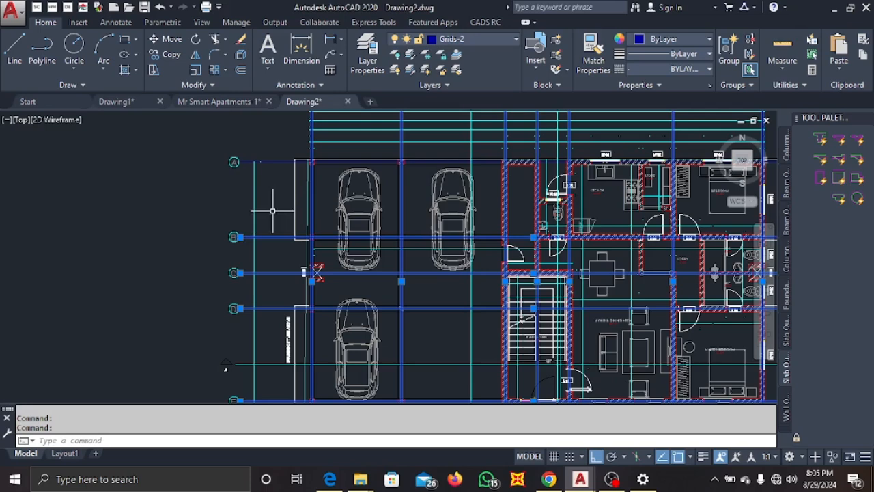
left_click(273, 161)
scroll(274, 161, "down", 5)
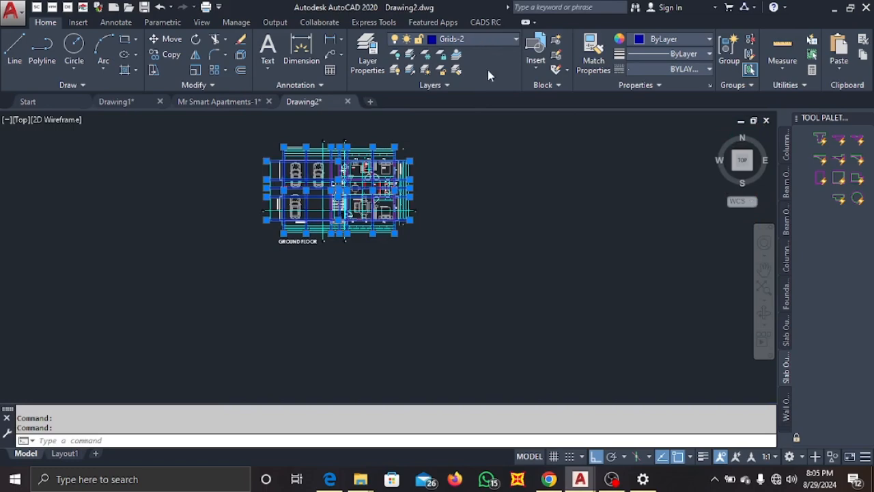
left_click(478, 39)
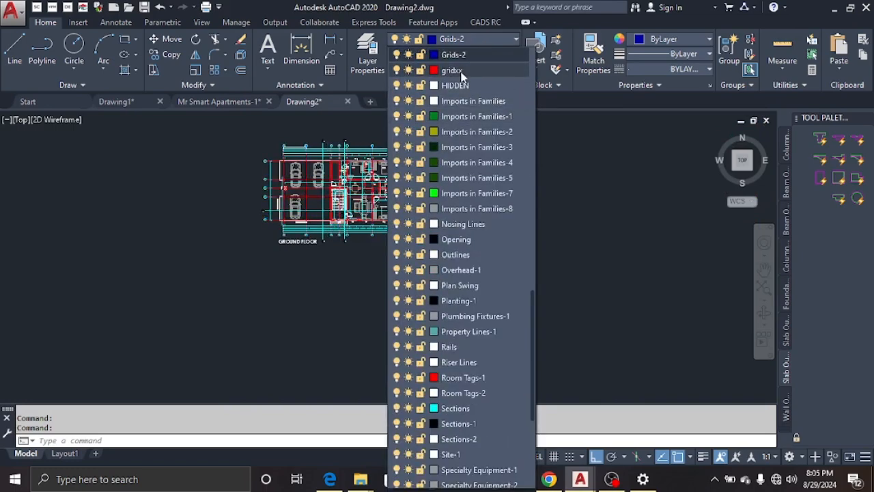
left_click(451, 70)
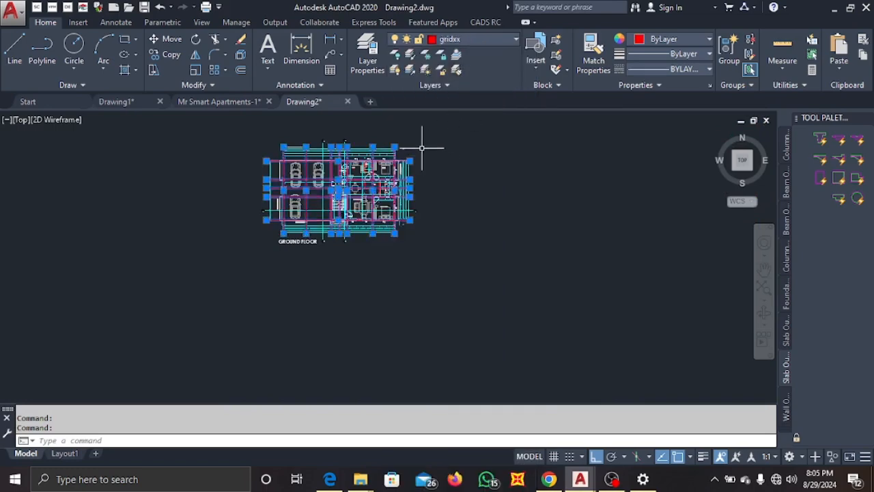
Deselect the grid lines and inspect the whole ground floor plan at different zoom levels.
key("Escape")
scroll(296, 132, "up", 5)
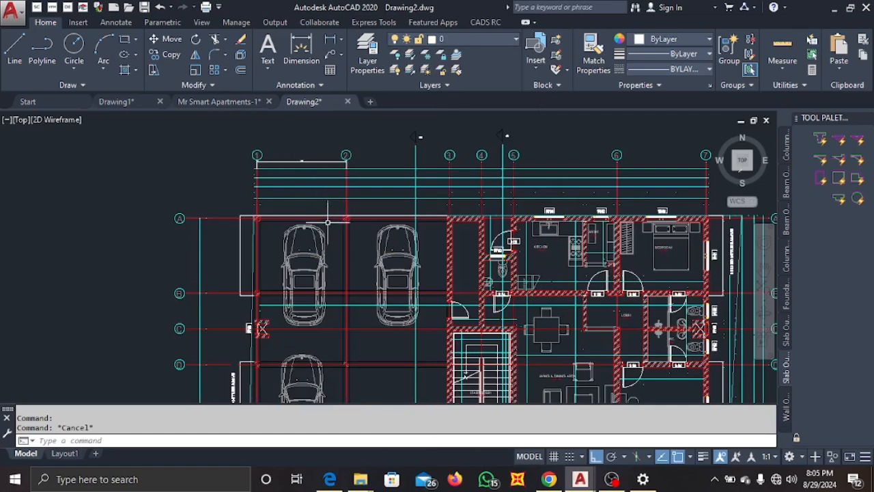
scroll(328, 223, "up", 1)
scroll(240, 187, "up", 2)
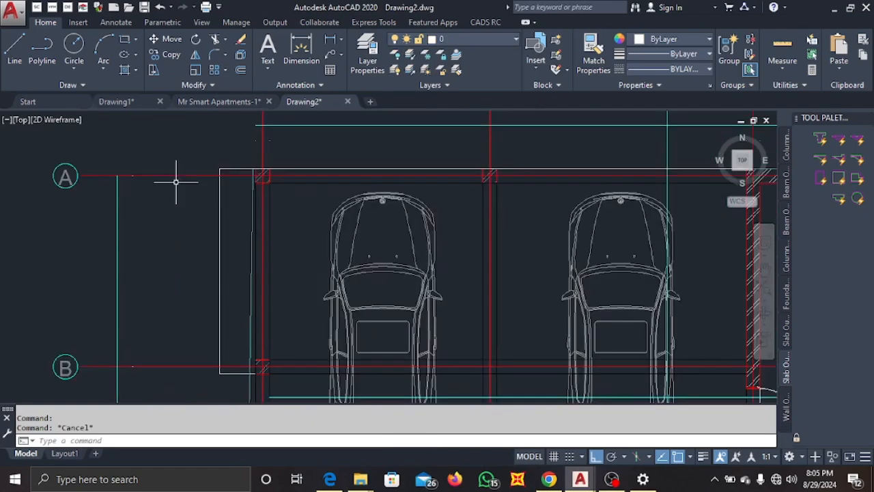
scroll(168, 172, "down", 5)
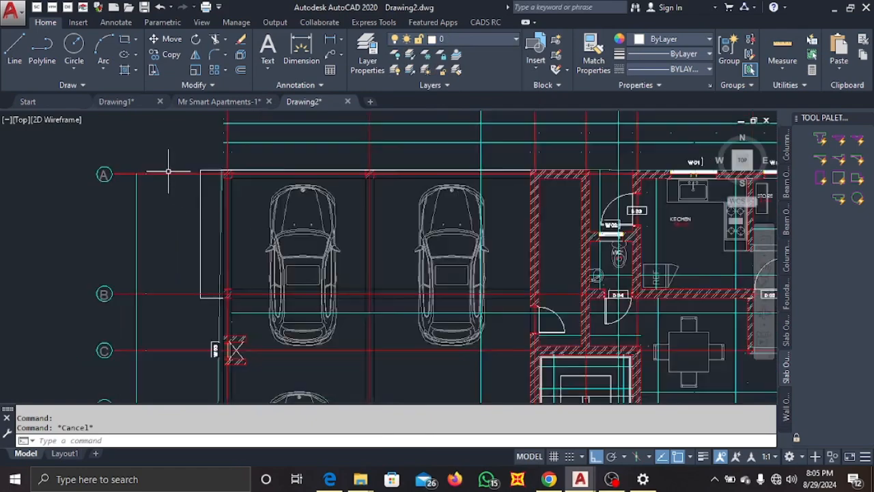
scroll(252, 205, "down", 1)
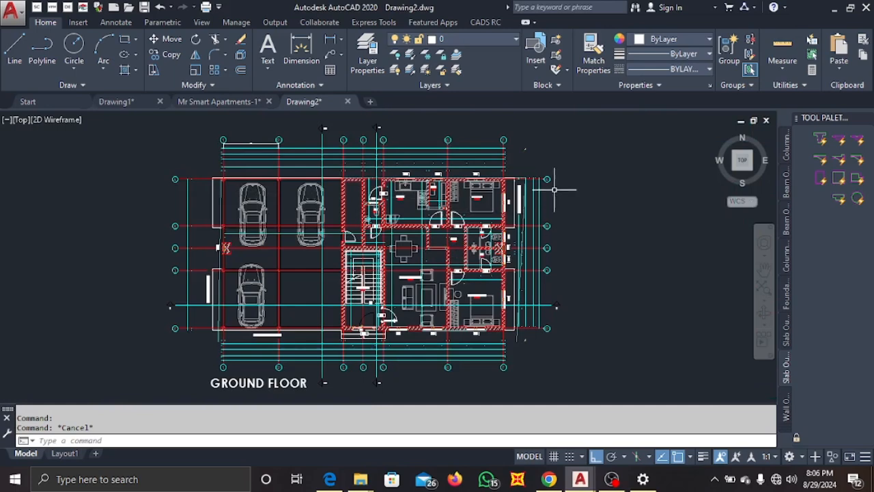
scroll(543, 172, "up", 4)
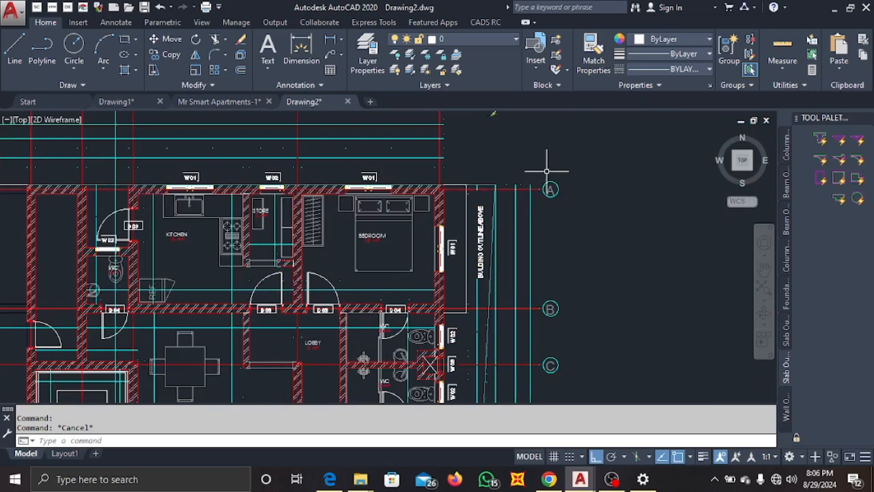
scroll(553, 171, "down", 1)
scroll(565, 166, "down", 1)
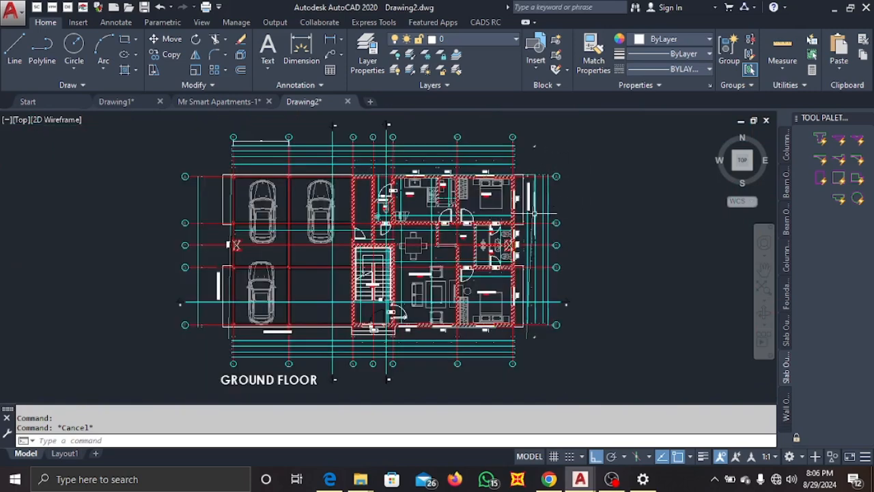
scroll(288, 146, "down", 1)
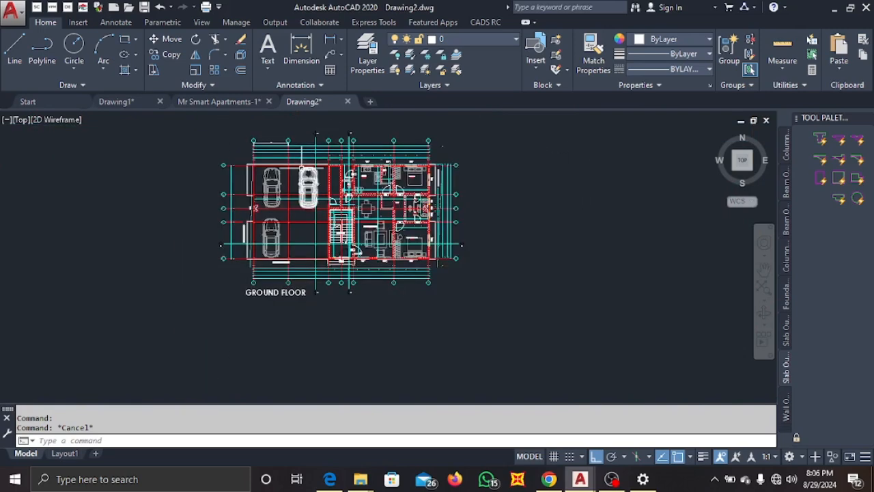
middle_click_drag(302, 168, 307, 201)
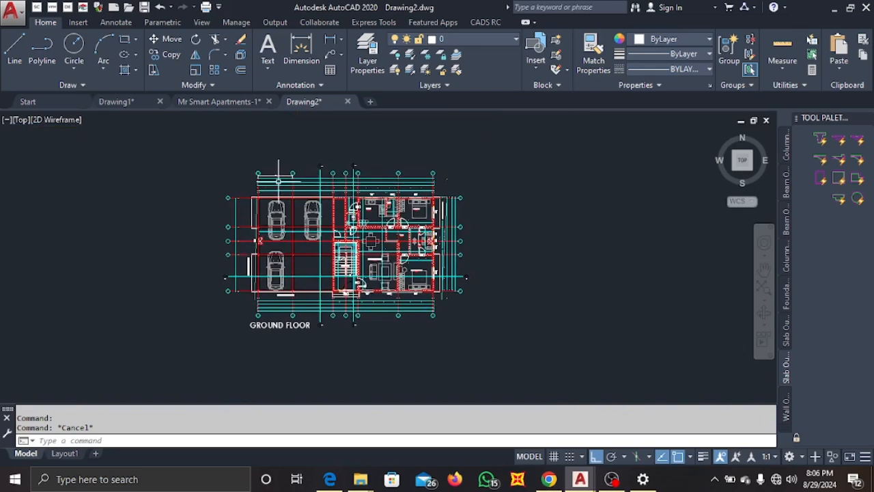
Save the drawing as export.dxf in AutoCAD 2018 DXF format inside the Desktop's RUBIXX STRUCTURES folder.
key("ctrl+s")
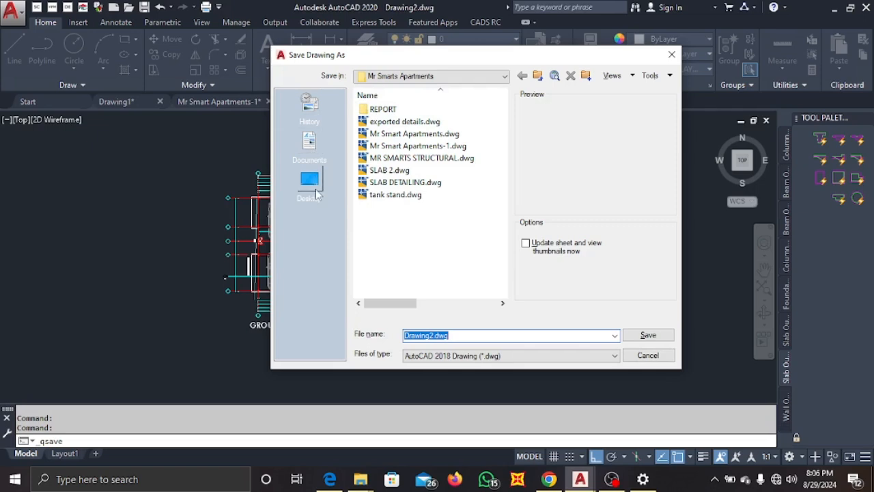
left_click(314, 191)
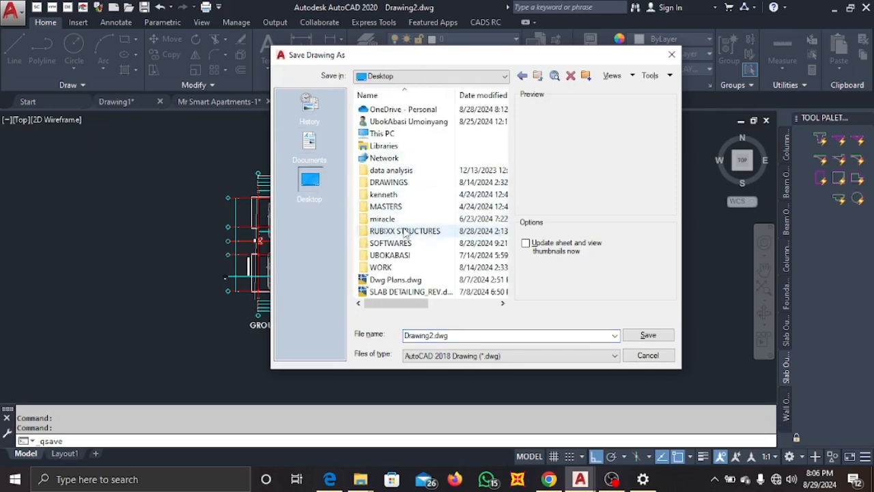
double_click(406, 231)
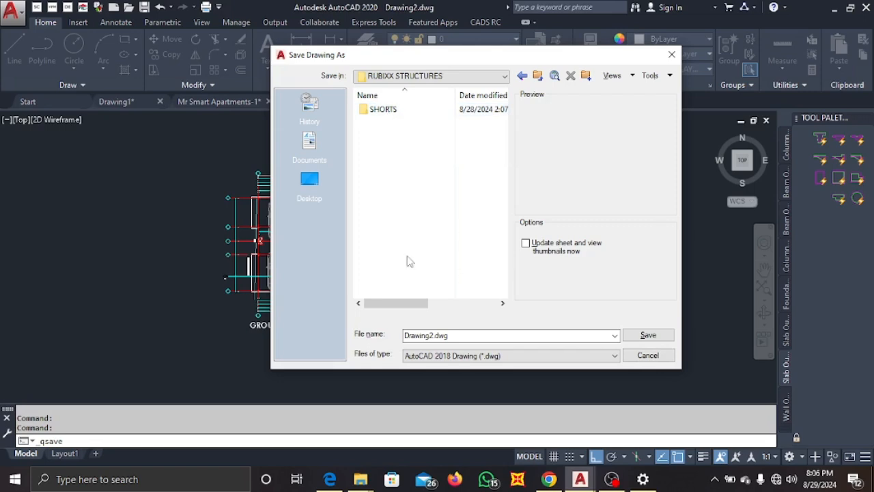
left_click(507, 335)
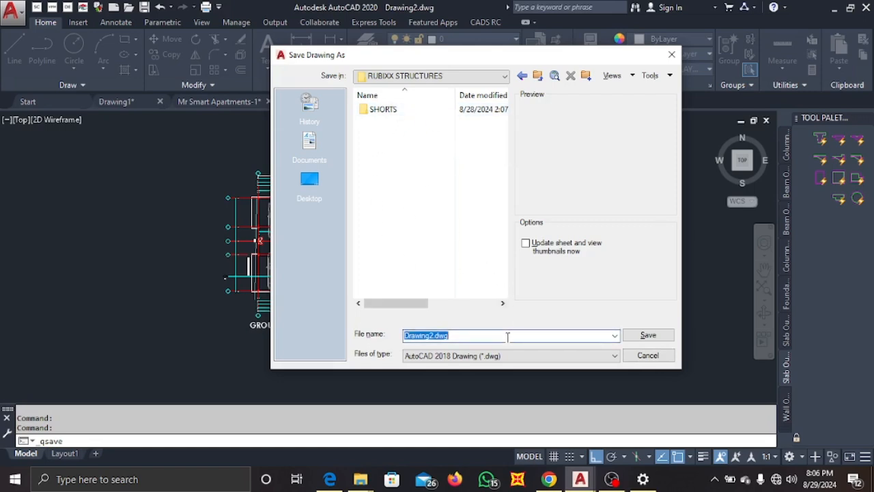
type("export")
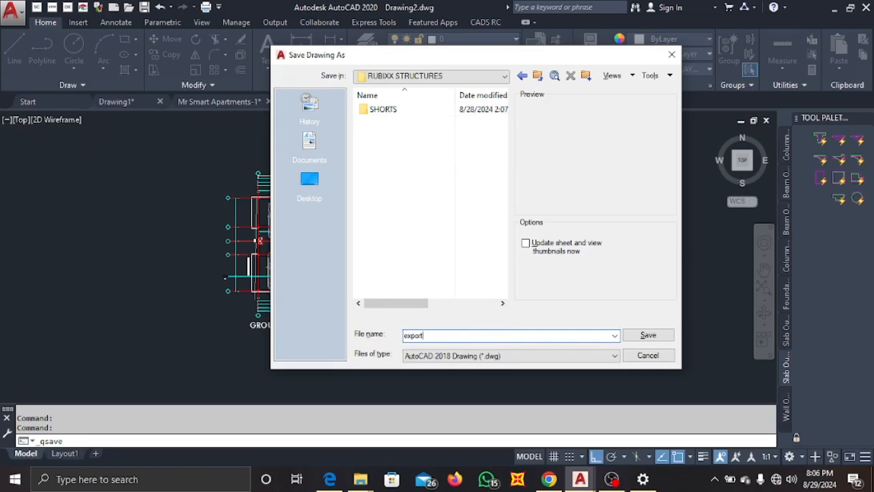
left_click(615, 356)
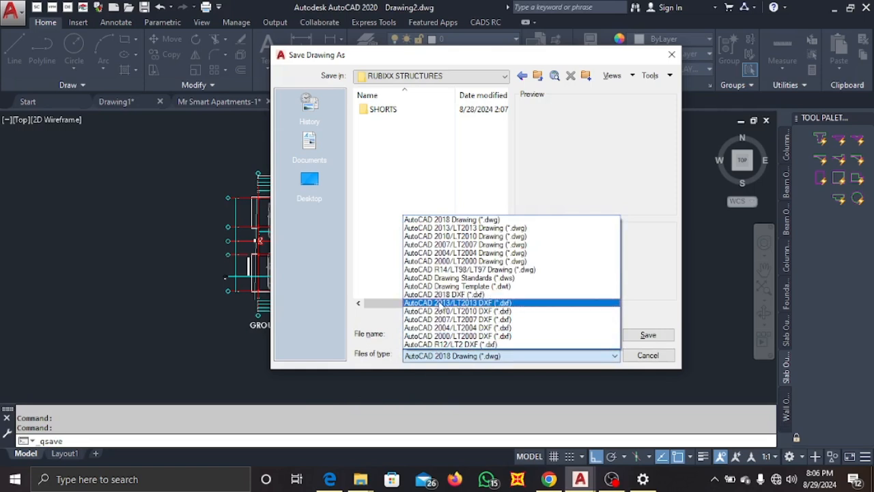
left_click(465, 296)
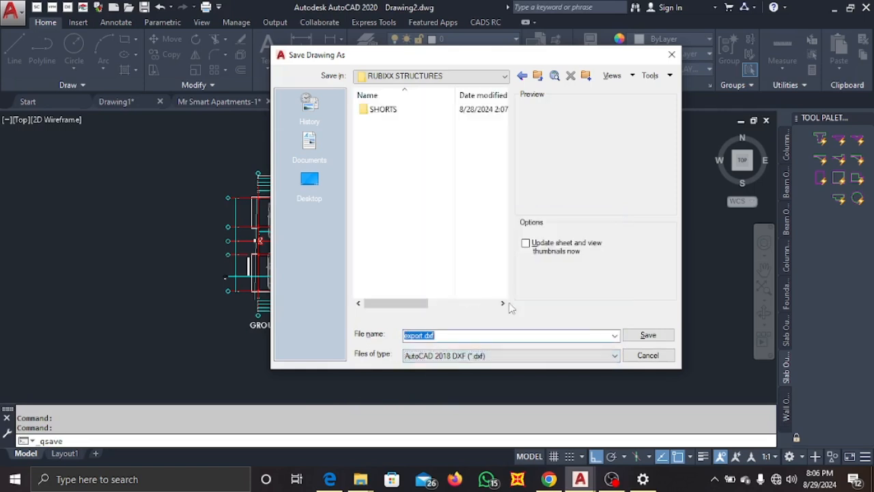
left_click(649, 335)
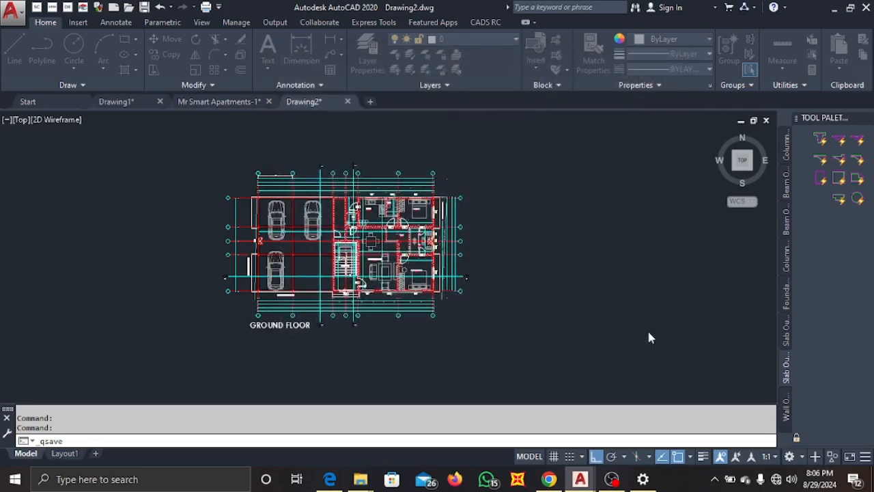
Minimize AutoCAD and launch ProtaStructure 2022 from the desktop.
scroll(259, 211, "up", 4)
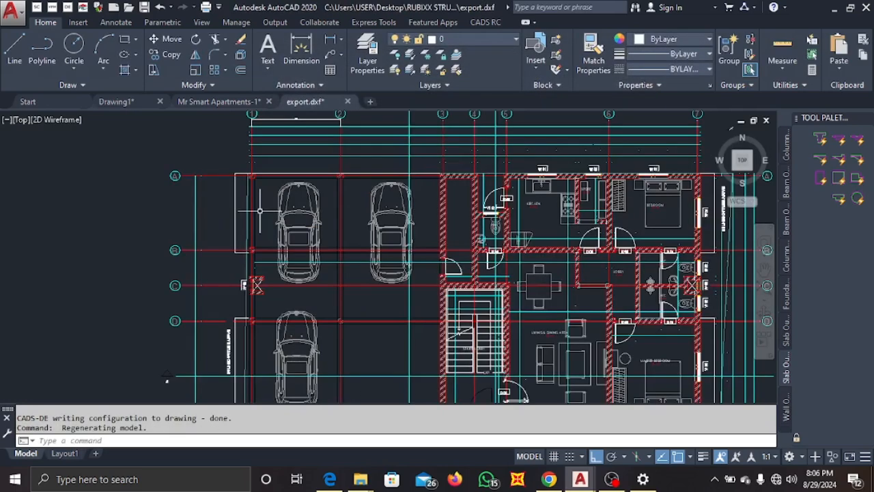
scroll(260, 211, "down", 4)
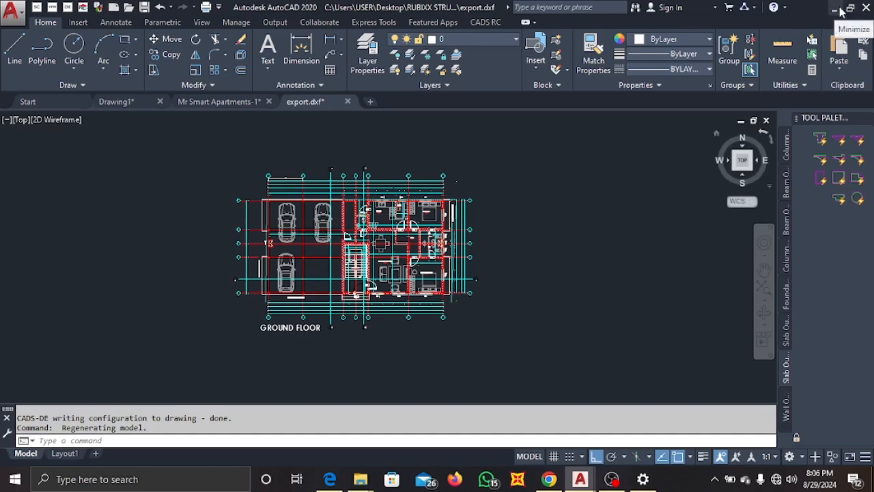
left_click(840, 10)
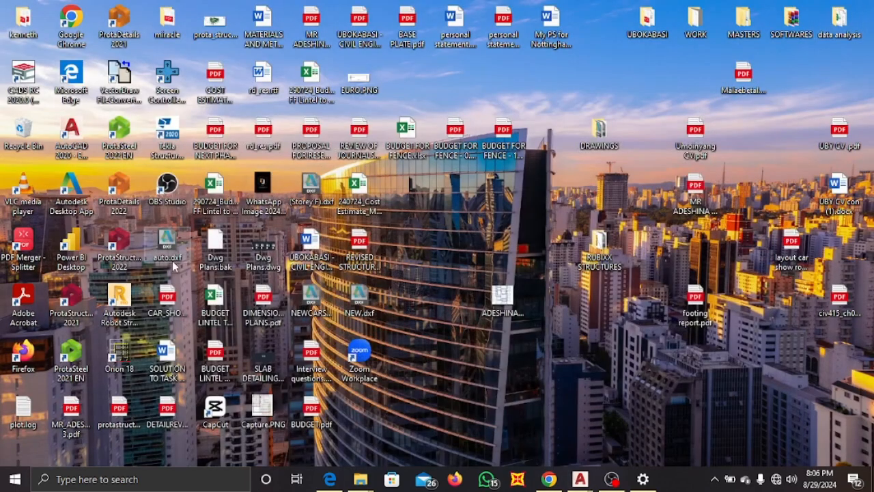
left_click(135, 239)
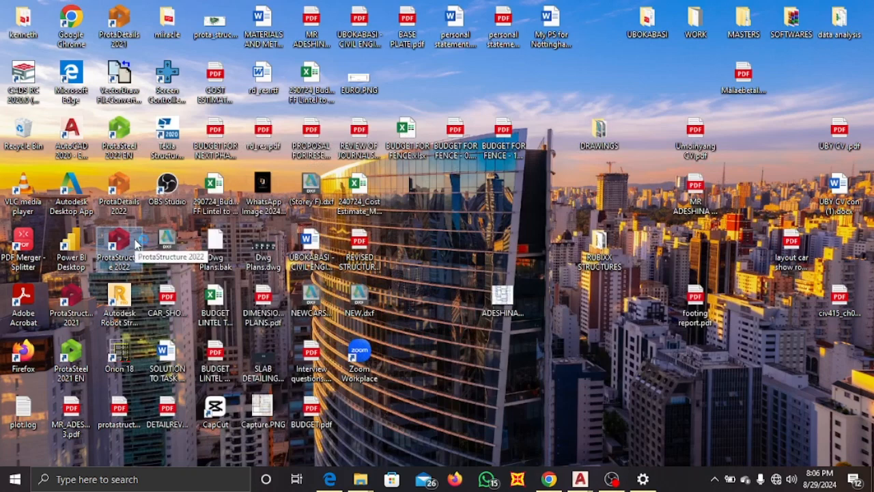
double_click(135, 242)
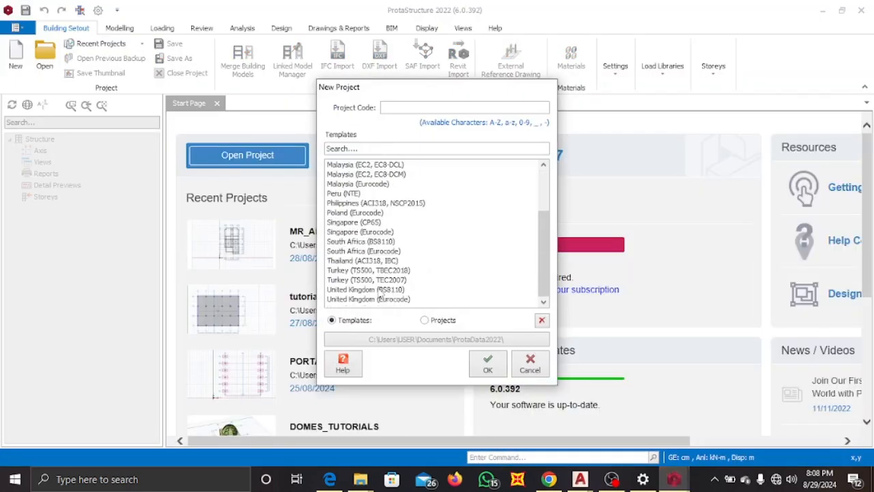
Create a new project with project code tutorials using the United Kingdom (Eurocode) template.
left_click(382, 299)
type("tutorials")
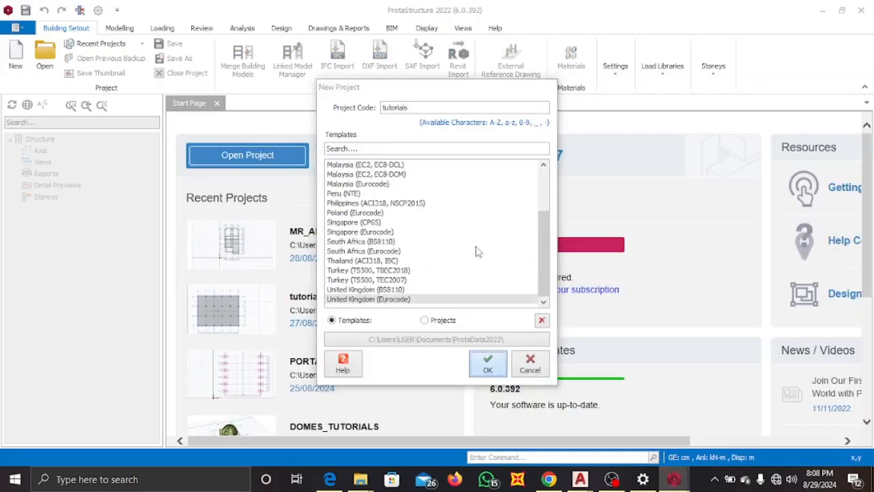
key("Return")
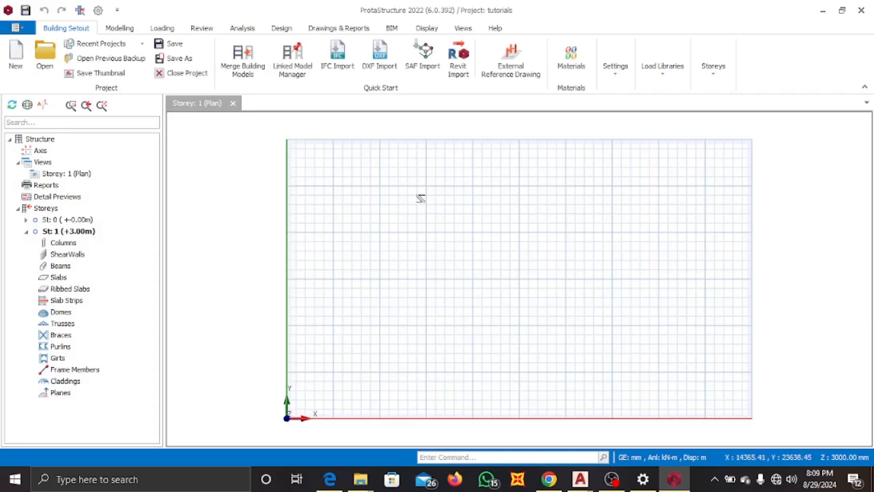
Add export.dxf from the RUBIXX STRUCTURES folder as a storey external reference drawing.
scroll(601, 242, "up", 1)
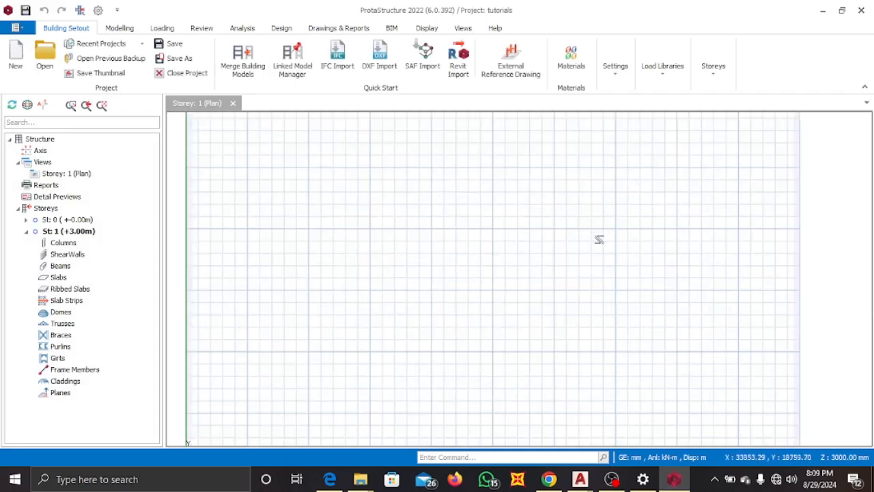
scroll(601, 237, "down", 1)
middle_click_drag(612, 257, 599, 250)
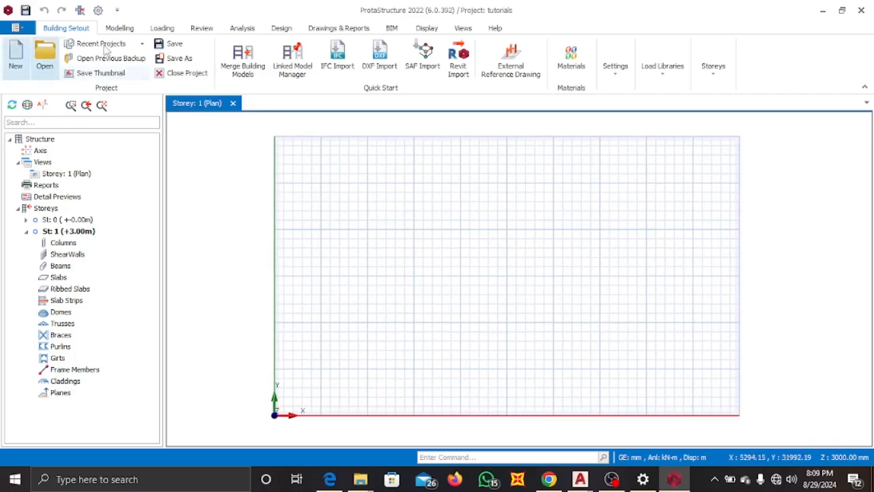
left_click(510, 67)
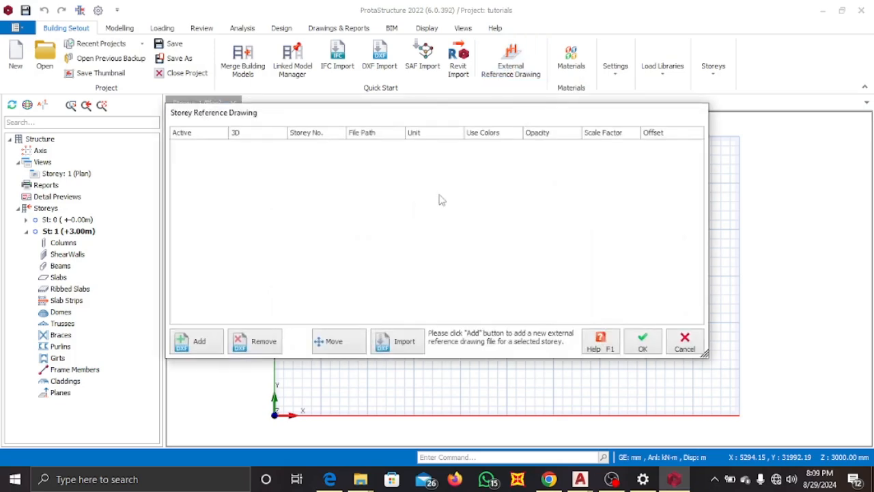
left_click(199, 348)
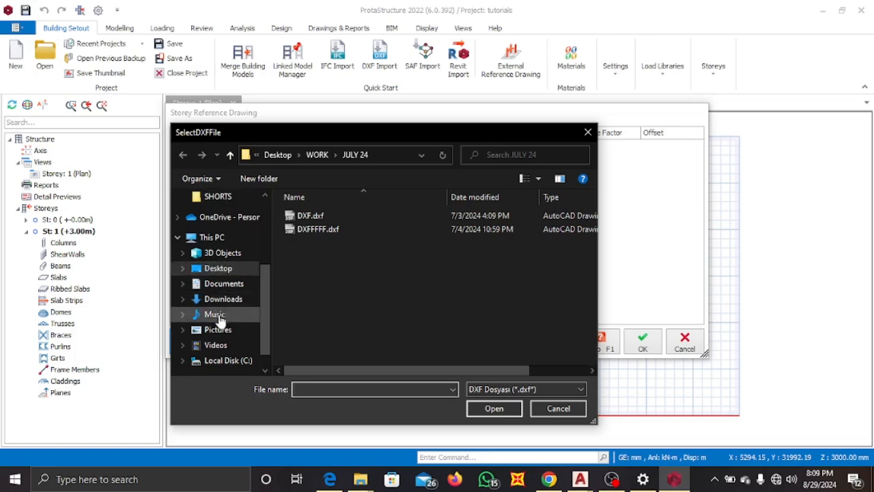
left_click(223, 270)
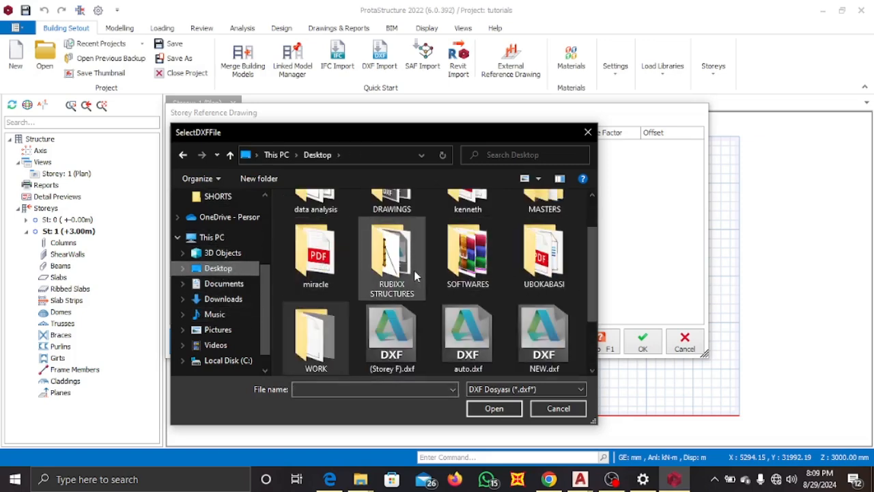
double_click(414, 269)
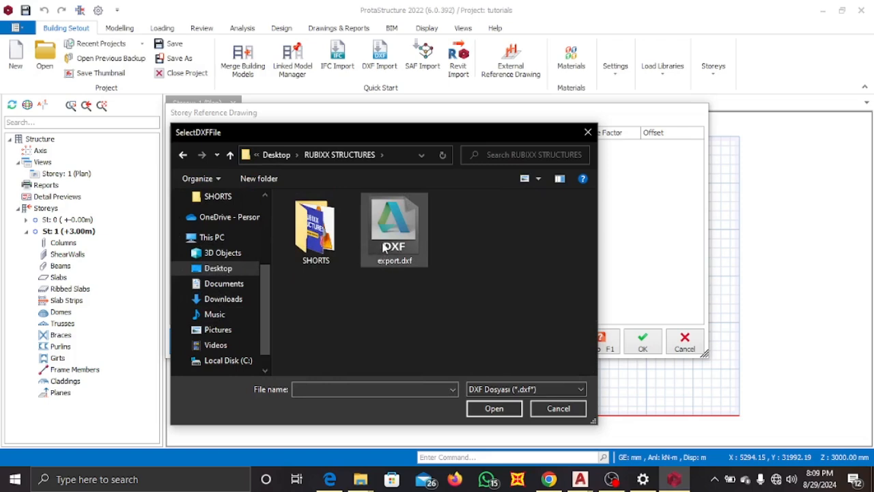
left_click(385, 249)
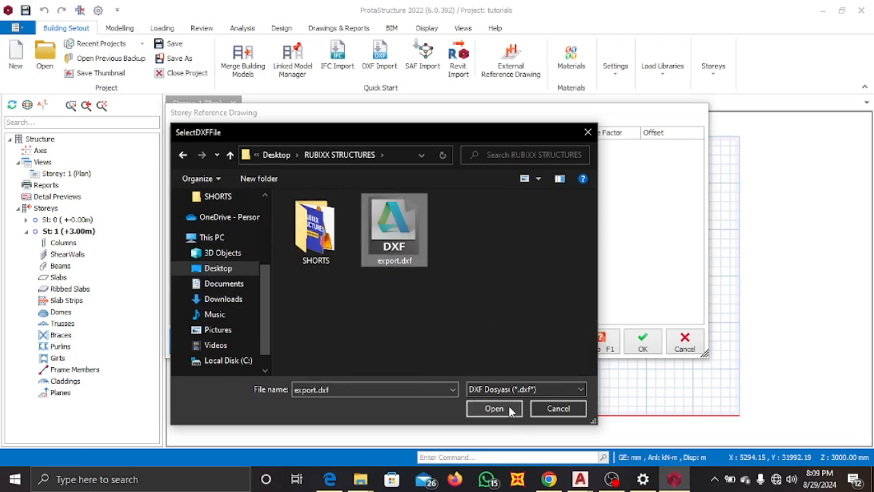
left_click(495, 408)
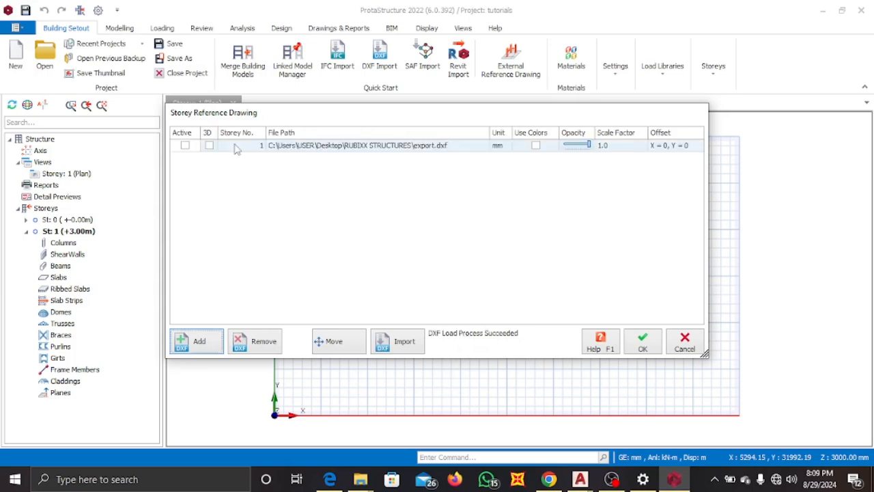
Make the export.dxf reference drawing active and open its DXF import settings.
left_click(189, 146)
left_click(185, 146)
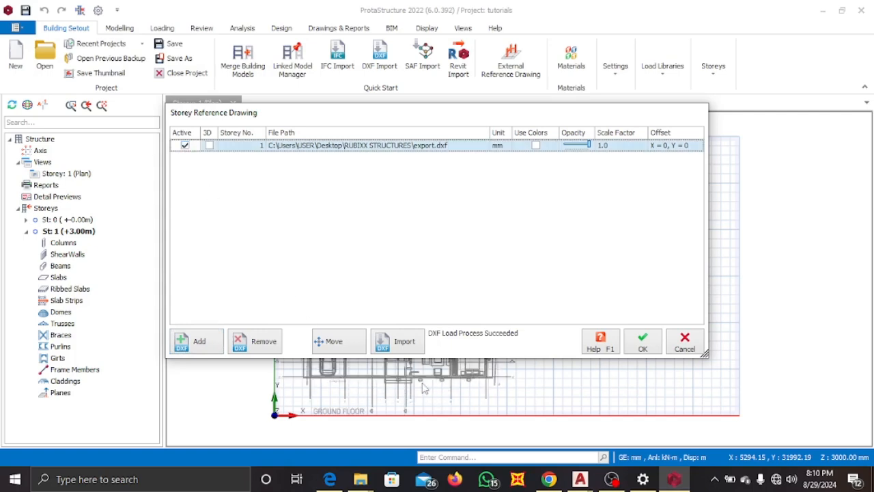
left_click(400, 345)
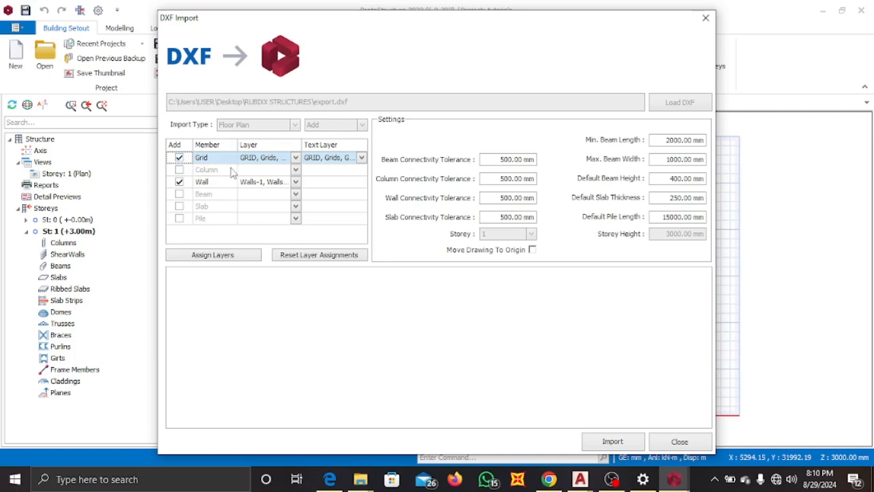
Exclude walls from the DXF import and deselect the Grids-1 and Grids-2 layers for the grid member.
left_click(179, 181)
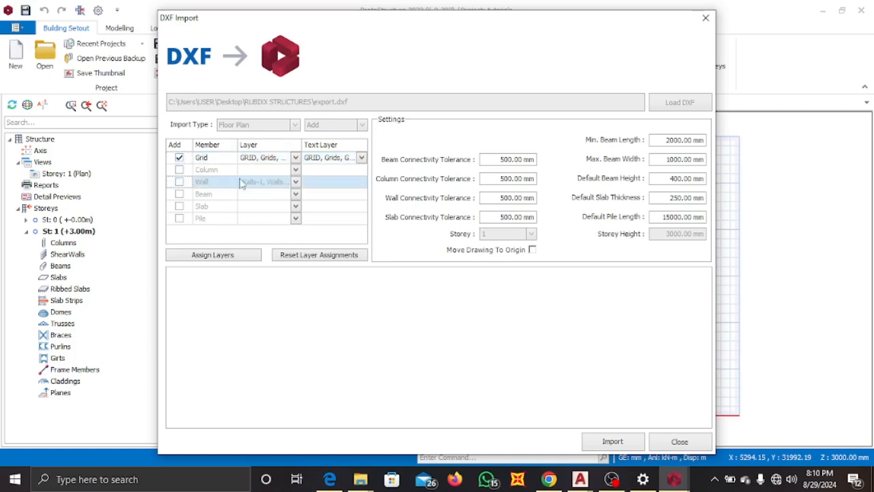
left_click(295, 157)
scroll(282, 205, "down", 3)
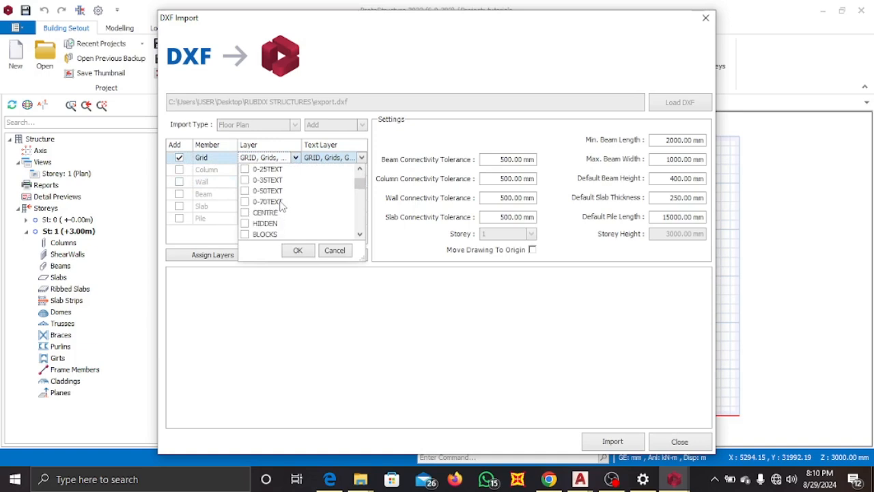
scroll(282, 205, "down", 5)
scroll(282, 207, "up", 3)
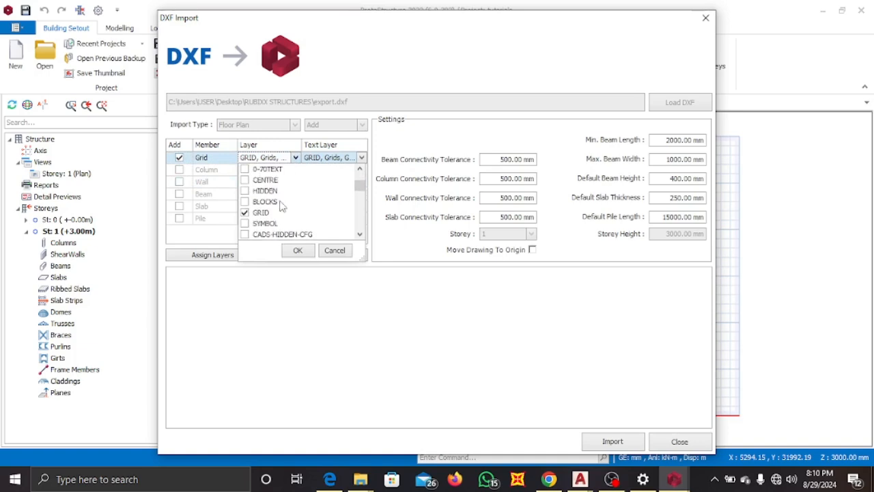
scroll(286, 210, "up", 3)
scroll(285, 208, "down", 10)
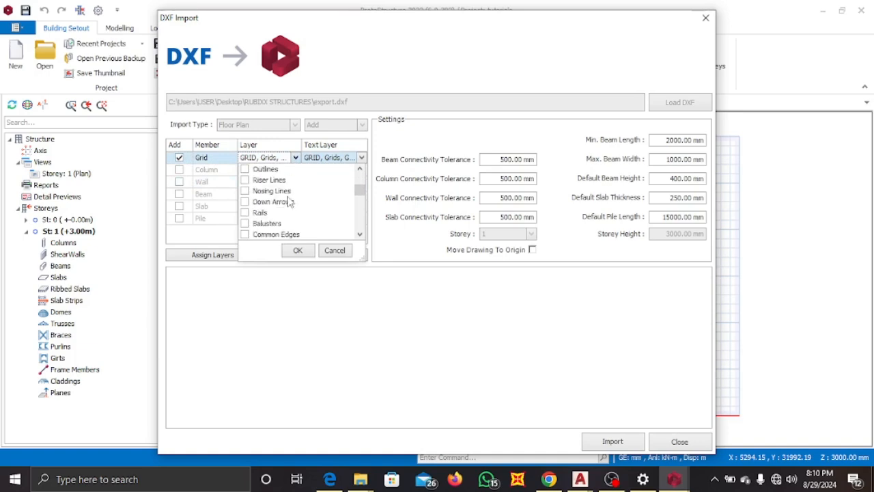
scroll(289, 202, "down", 3)
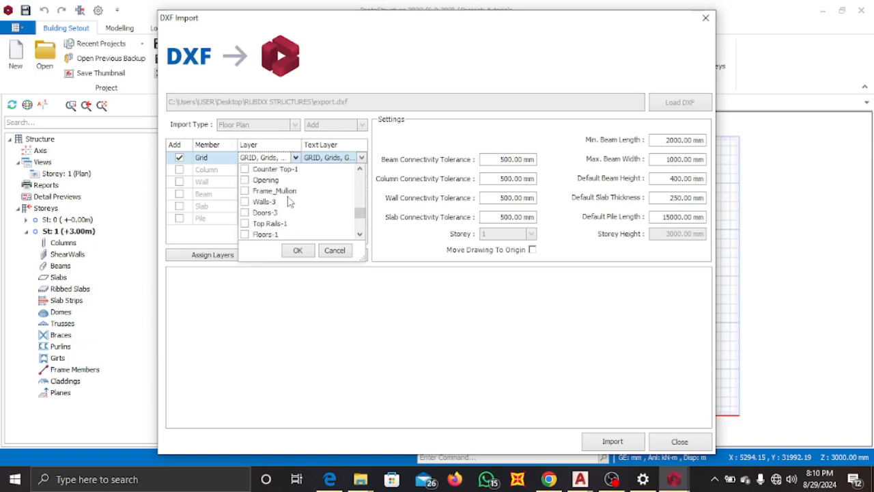
scroll(288, 201, "up", 1)
scroll(285, 202, "up", 2)
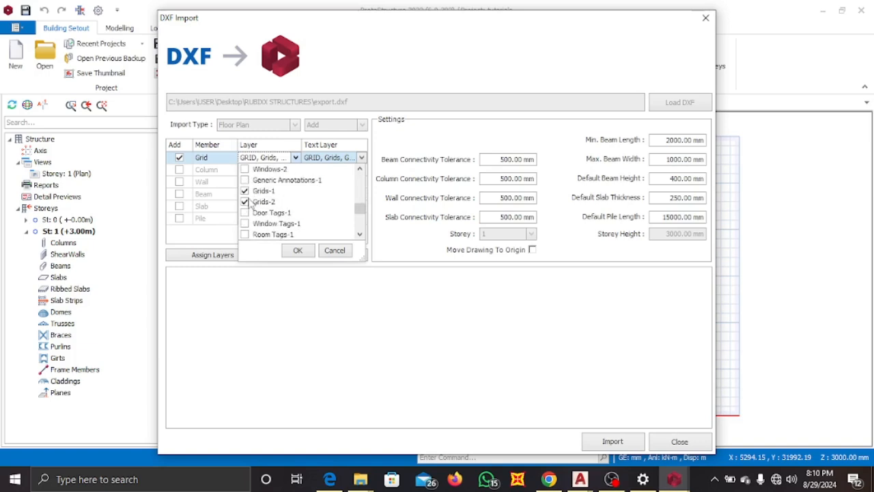
left_click(246, 203)
left_click(245, 191)
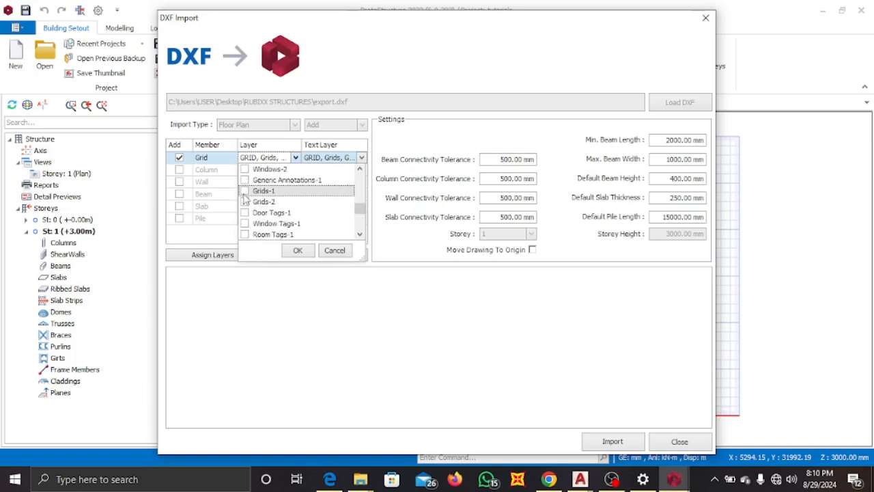
scroll(269, 201, "down", 8)
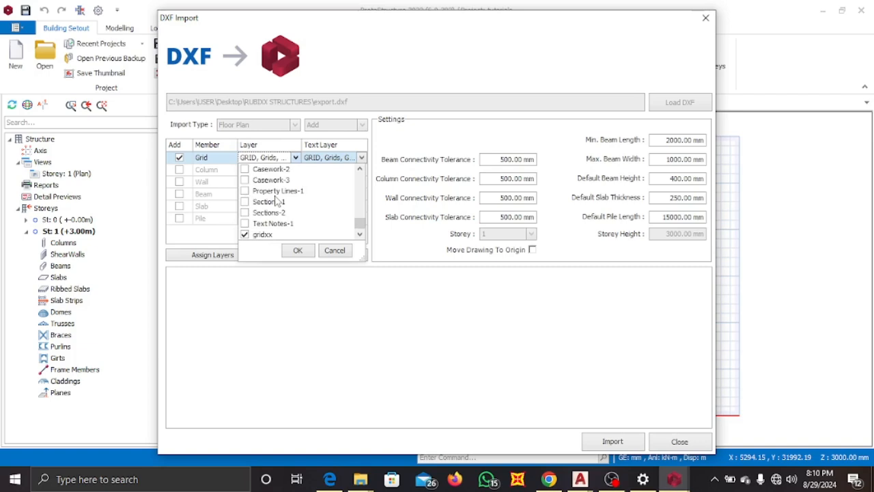
left_click(298, 251)
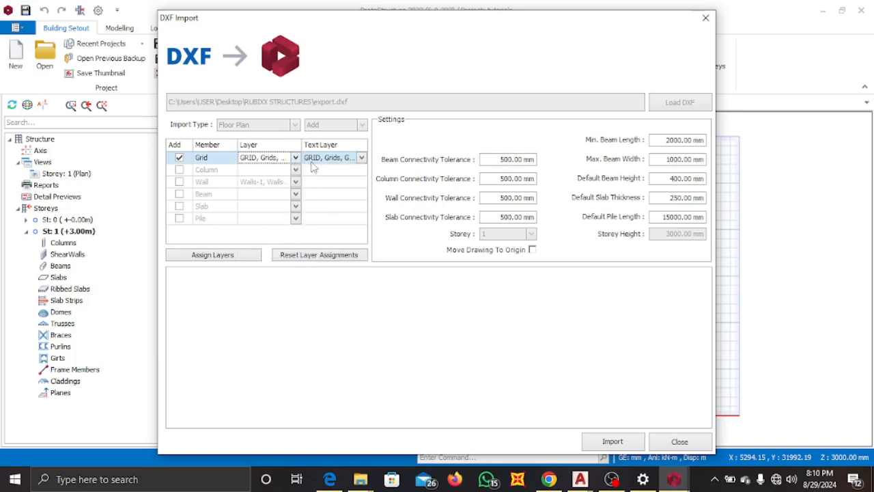
Set the grid's text layer to gridxx only by deselecting the other grid layers.
left_click(362, 158)
scroll(349, 203, "down", 5)
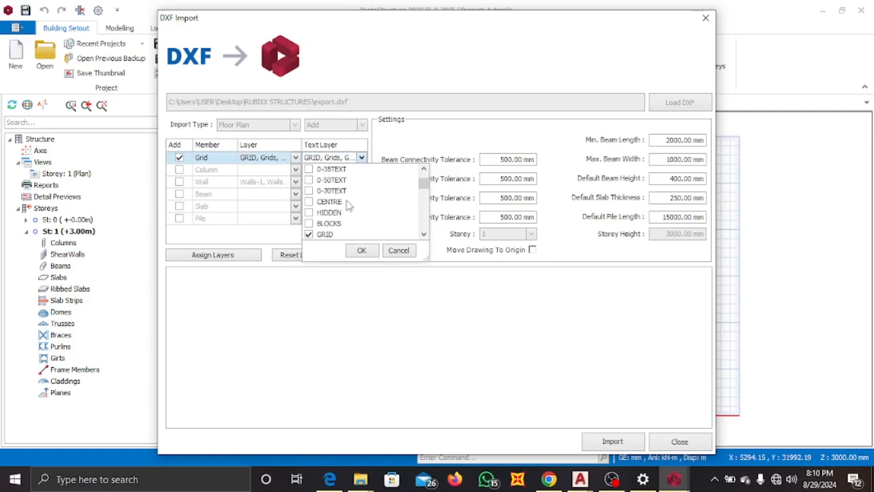
scroll(338, 209, "down", 3)
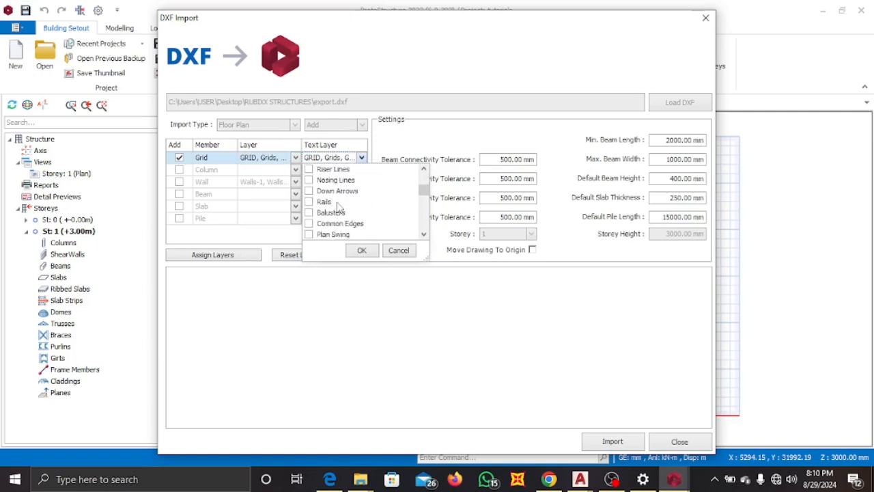
scroll(341, 196, "down", 3)
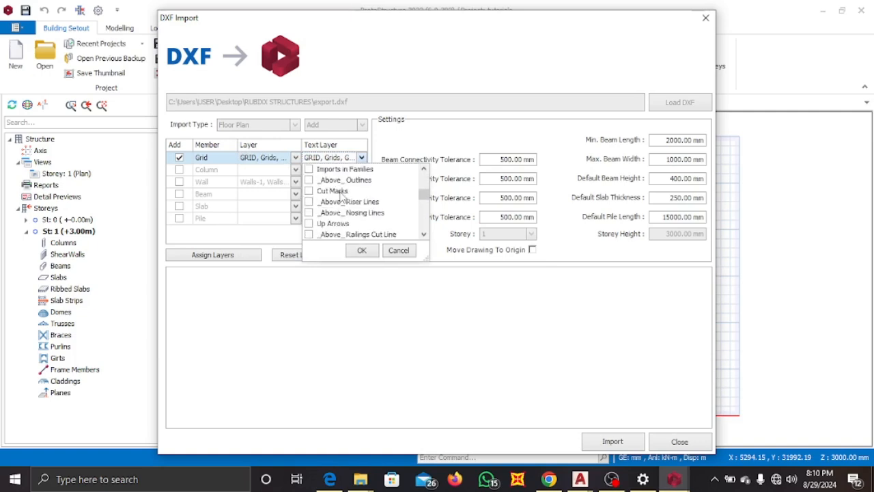
scroll(341, 196, "down", 4)
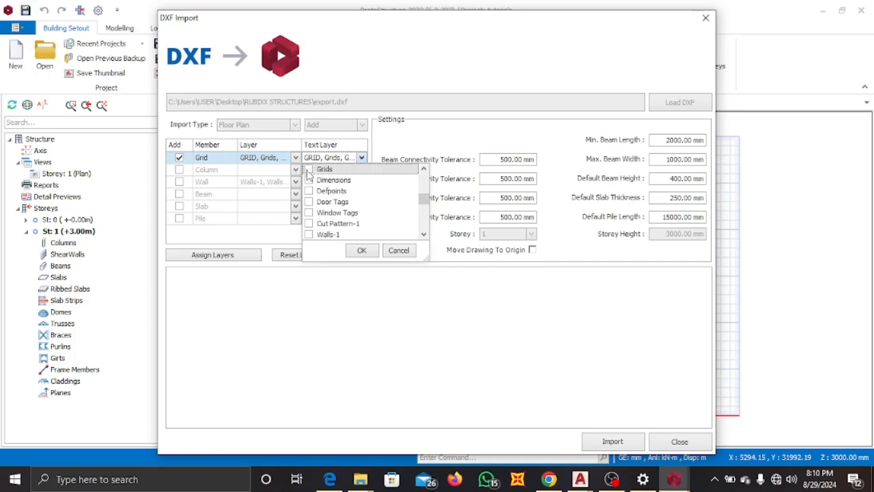
scroll(327, 195, "down", 10)
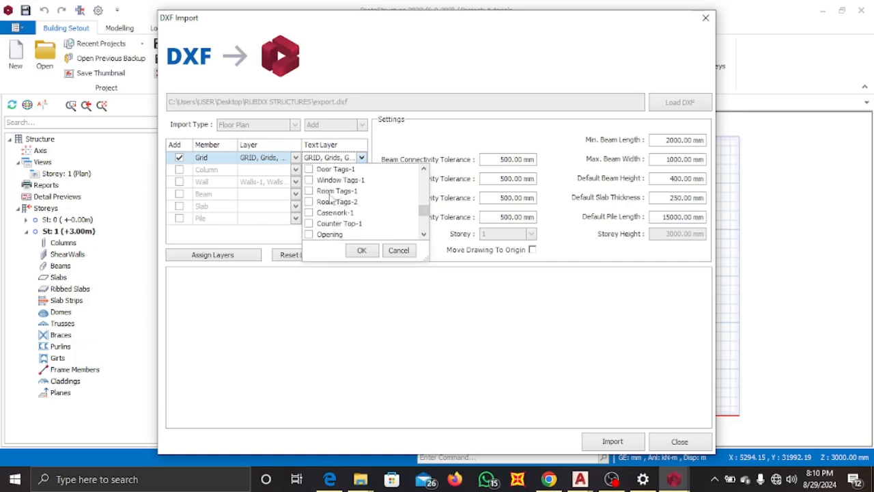
scroll(330, 197, "up", 2)
left_click(309, 213)
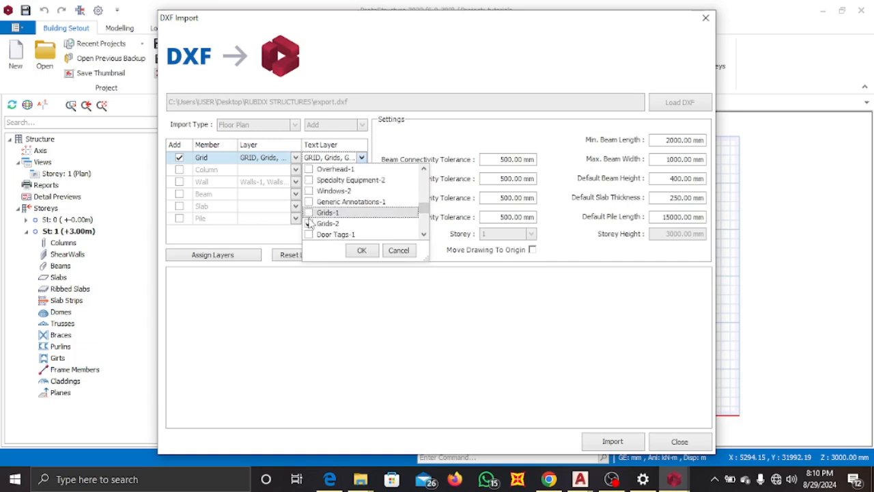
left_click(309, 224)
scroll(339, 215, "down", 10)
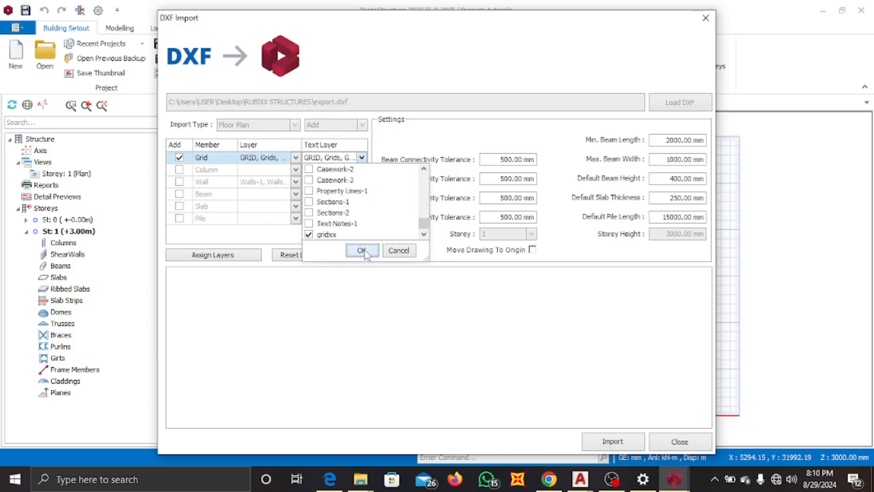
left_click(359, 250)
Limit the grid member's layer to gridxx by deselecting the GRID and Grids layers.
left_click(296, 160)
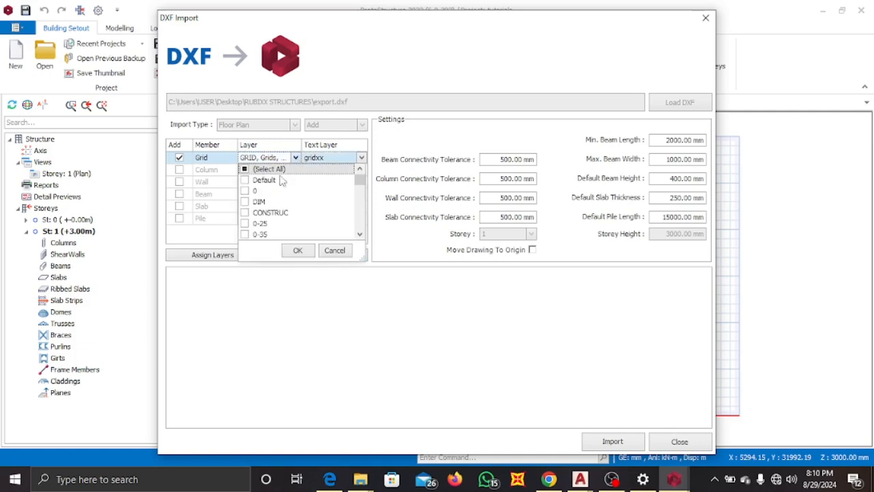
scroll(269, 198, "down", 5)
scroll(267, 202, "up", 3)
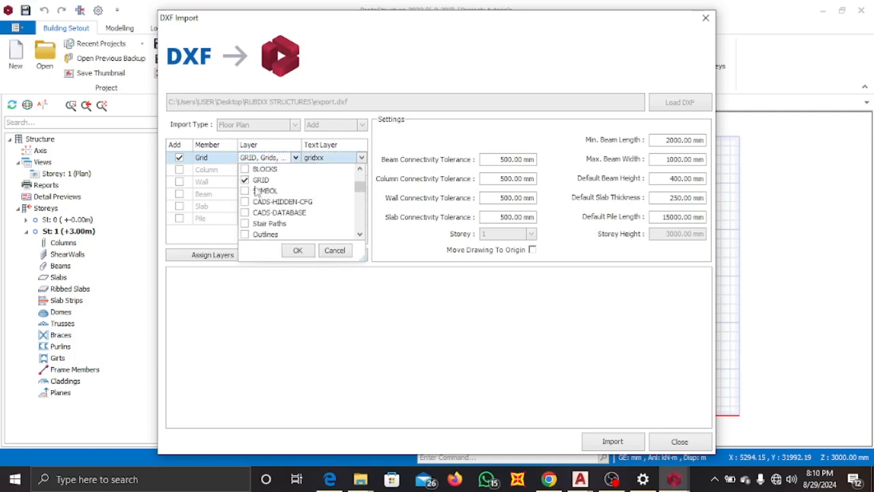
scroll(279, 198, "down", 10)
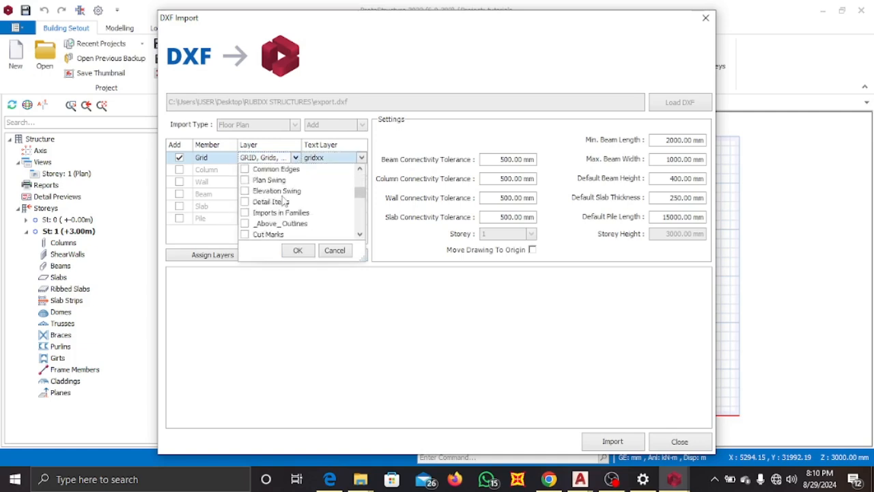
scroll(278, 199, "down", 4)
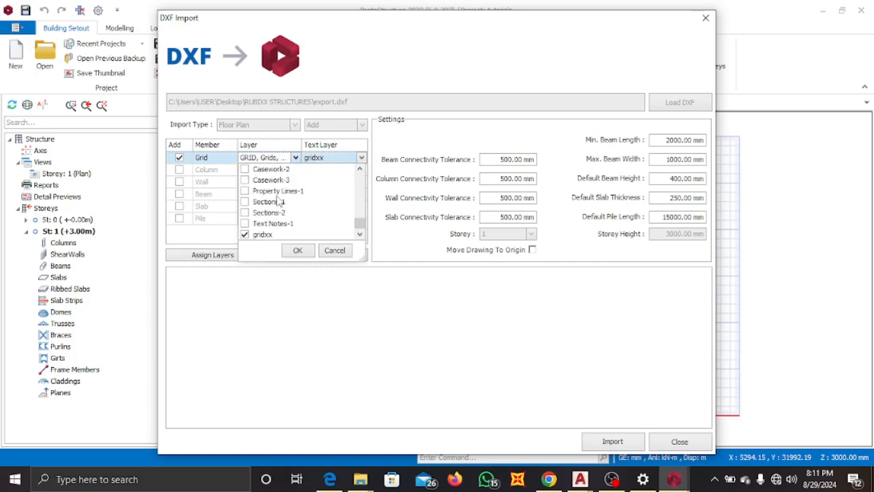
left_click(301, 250)
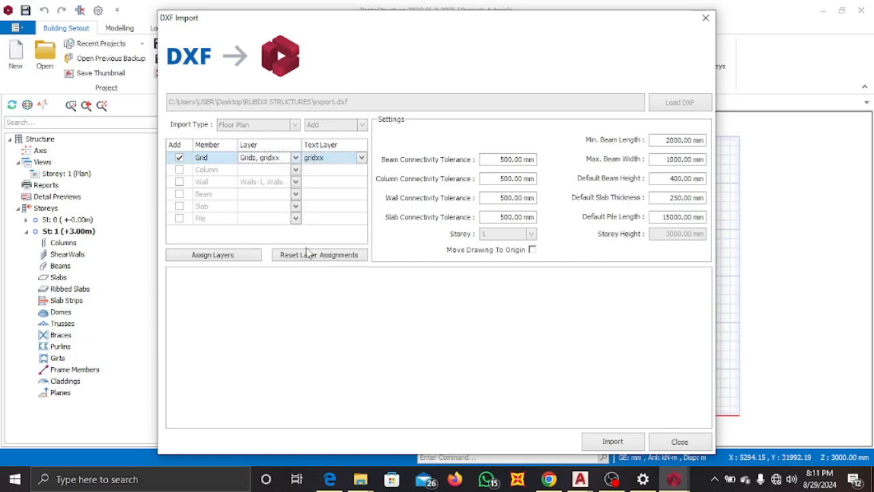
left_click(295, 159)
scroll(270, 202, "down", 2)
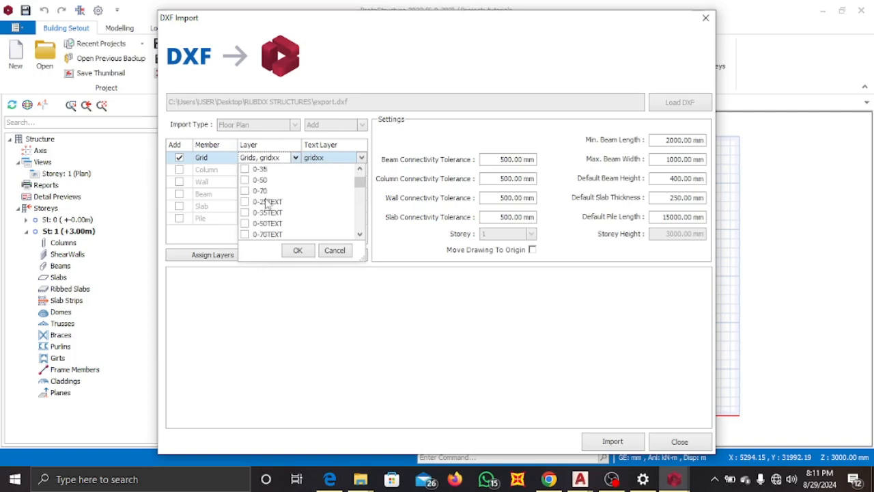
scroll(267, 205, "down", 6)
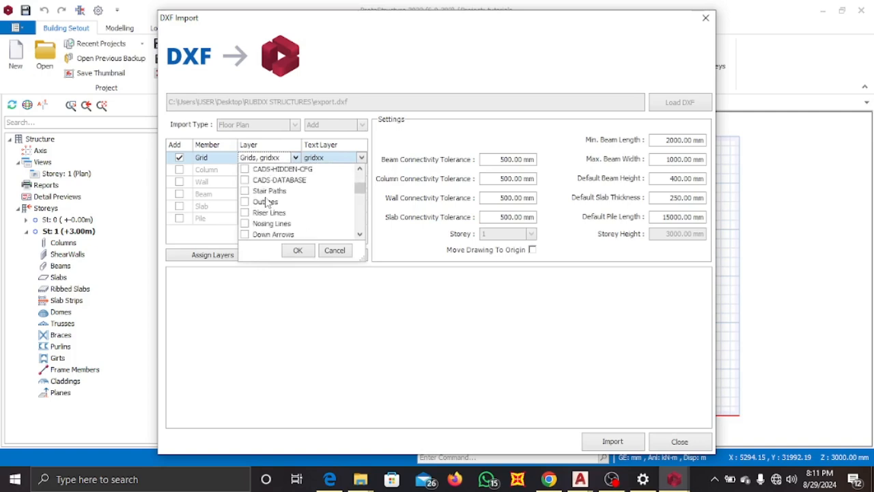
scroll(267, 204, "down", 3)
scroll(267, 203, "down", 8)
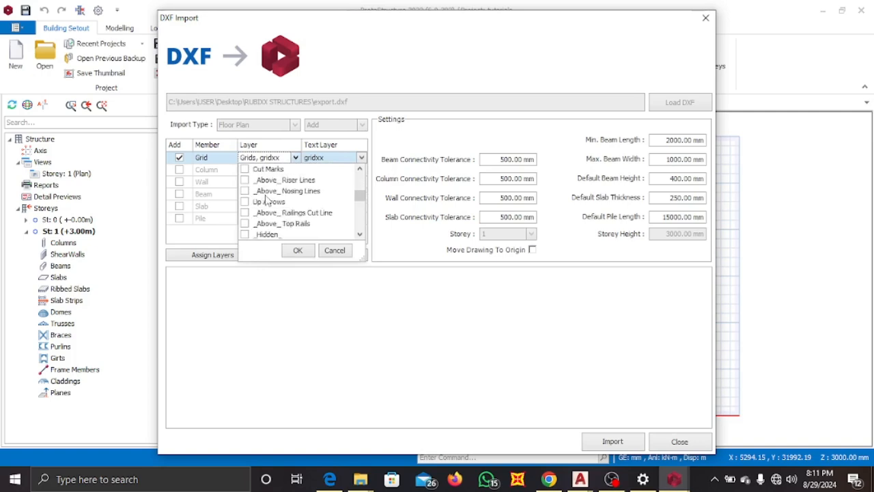
scroll(267, 203, "up", 9)
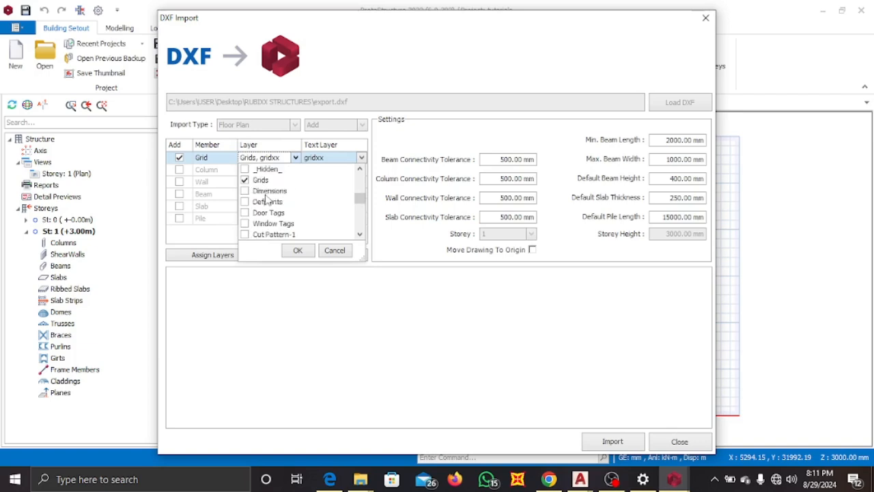
left_click(250, 182)
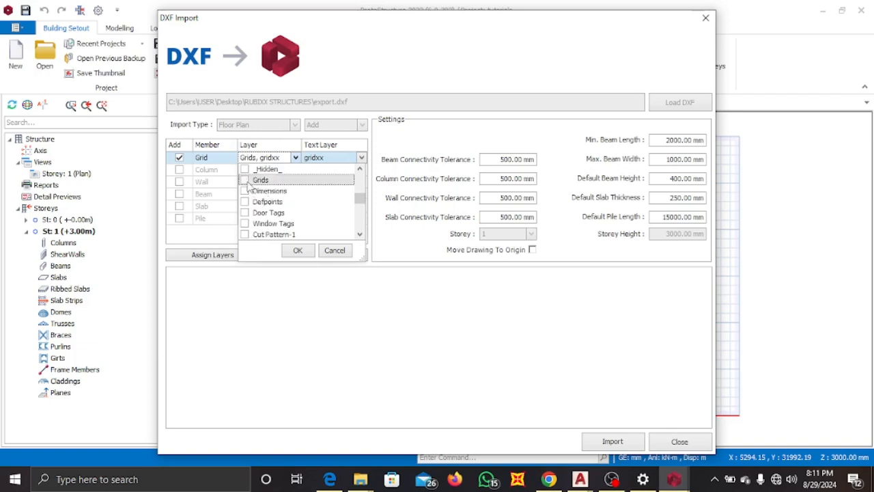
left_click(306, 249)
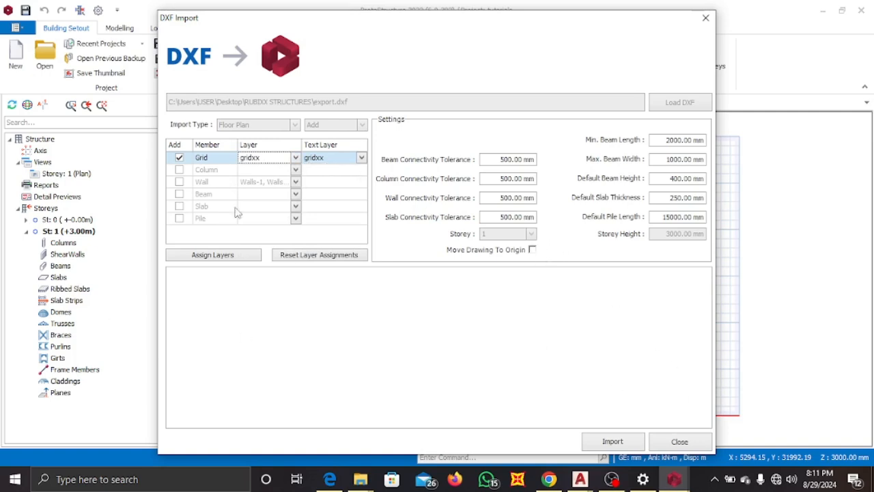
Import the grid lines from the DXF and close the import dialog.
left_click(625, 441)
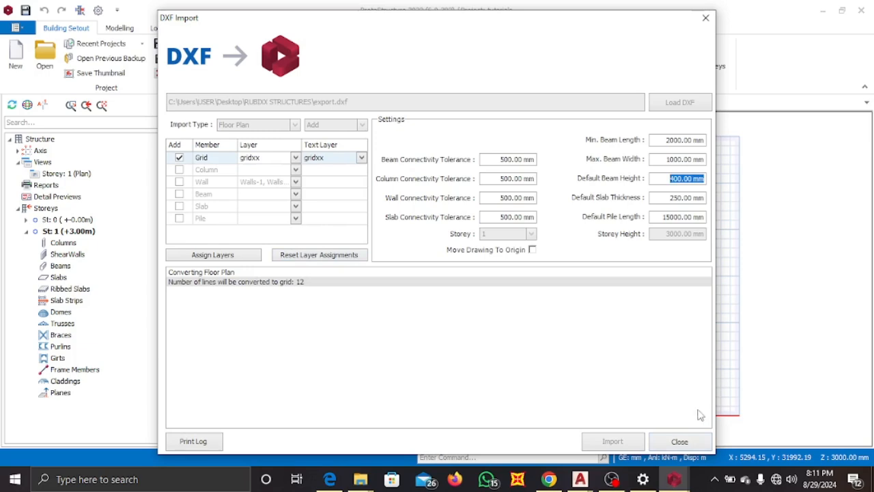
left_click(699, 441)
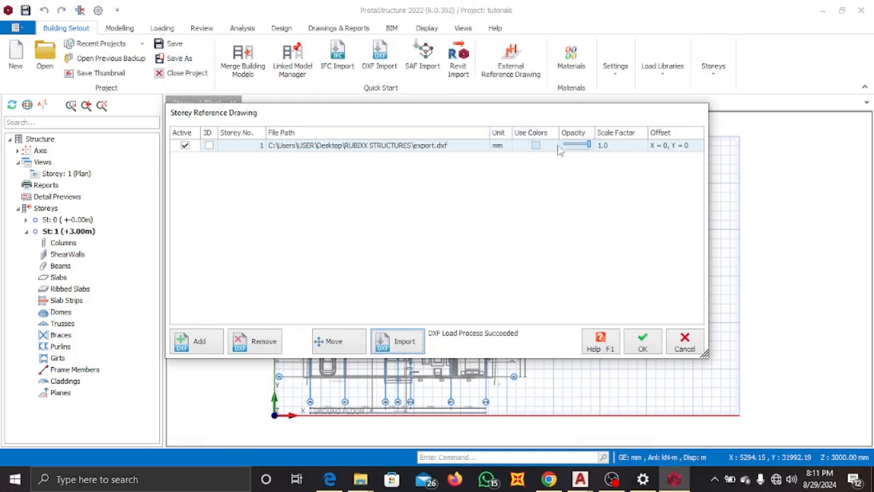
Turn on colours for the export.dxf reference drawing and confirm the storey reference drawing settings.
left_click(536, 146)
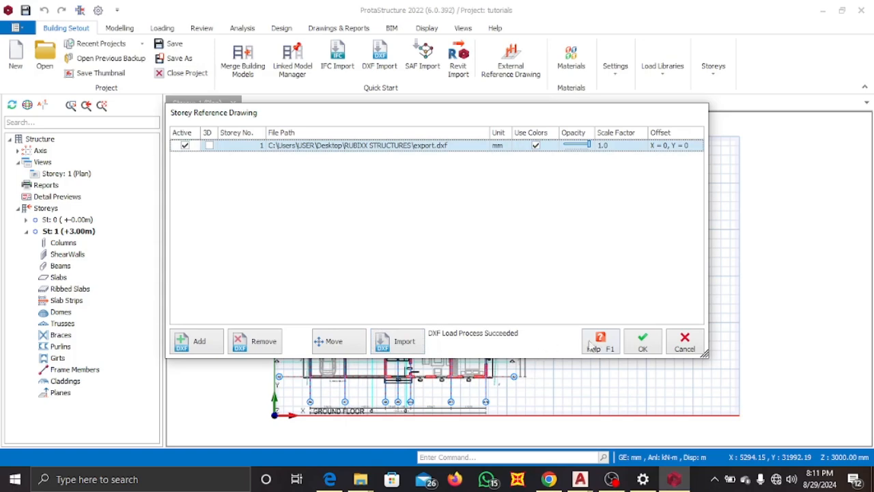
left_click(643, 341)
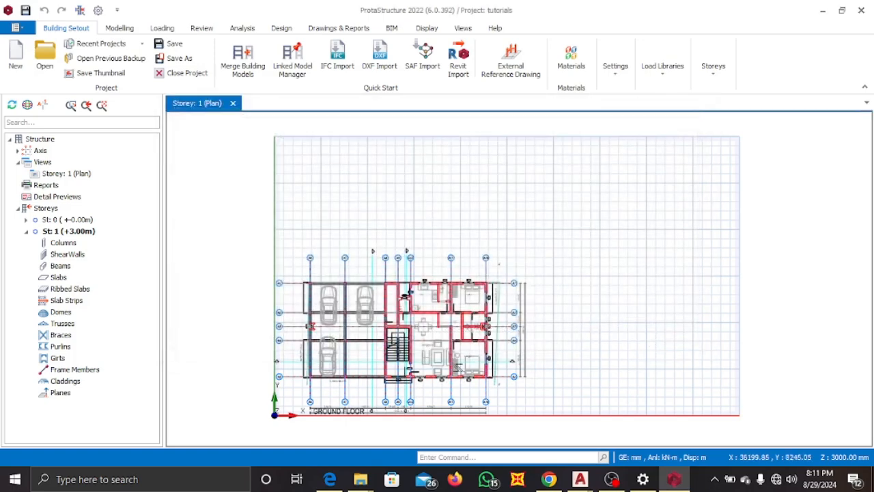
scroll(321, 382, "up", 3)
scroll(390, 346, "down", 5)
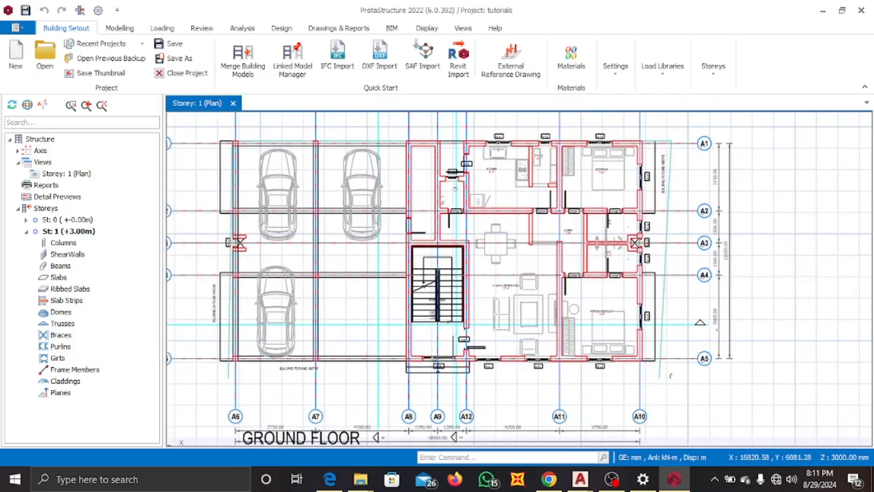
scroll(324, 301, "up", 2)
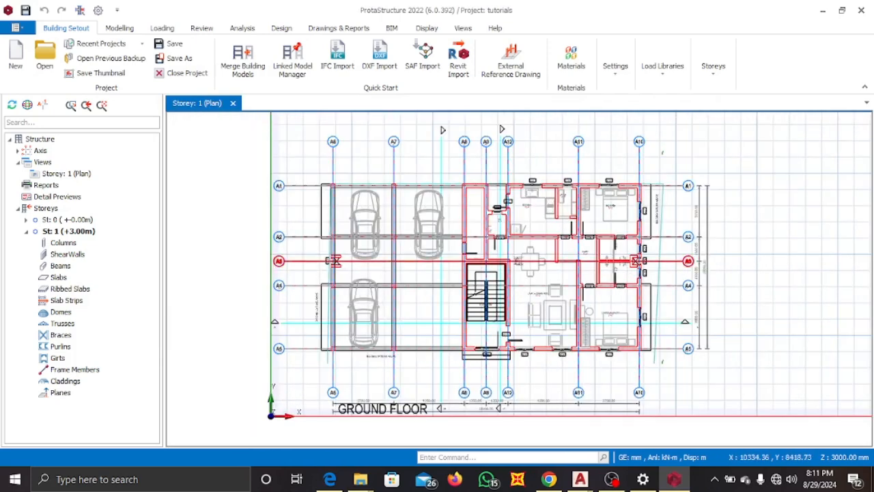